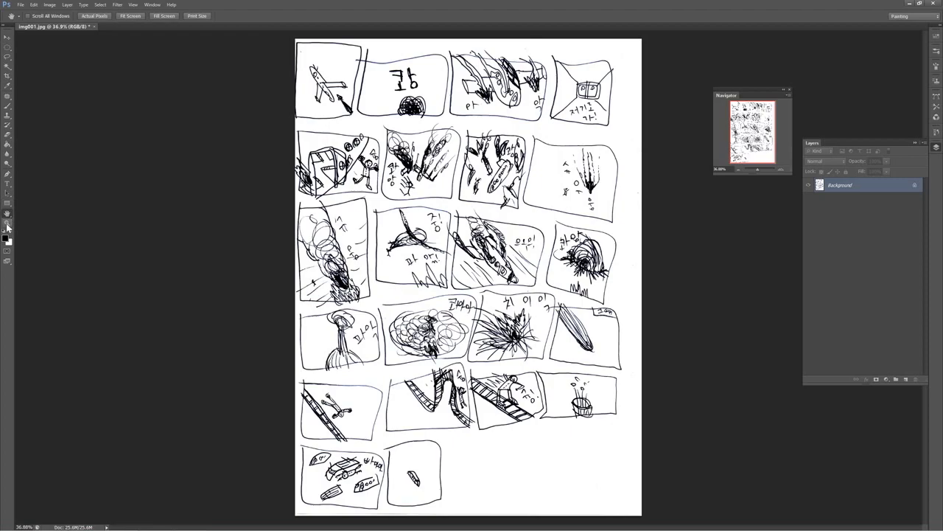
Inspect the scanned comic page up close, from the upper panels down to the bottom edge, for leftover scan marks.
click(8, 222)
drag(455, 161, 508, 214)
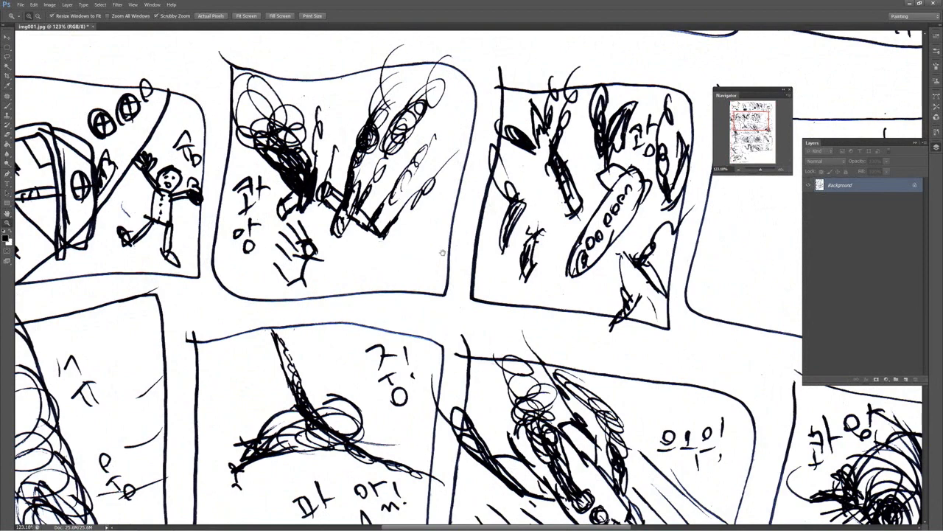
drag(444, 253, 503, 405)
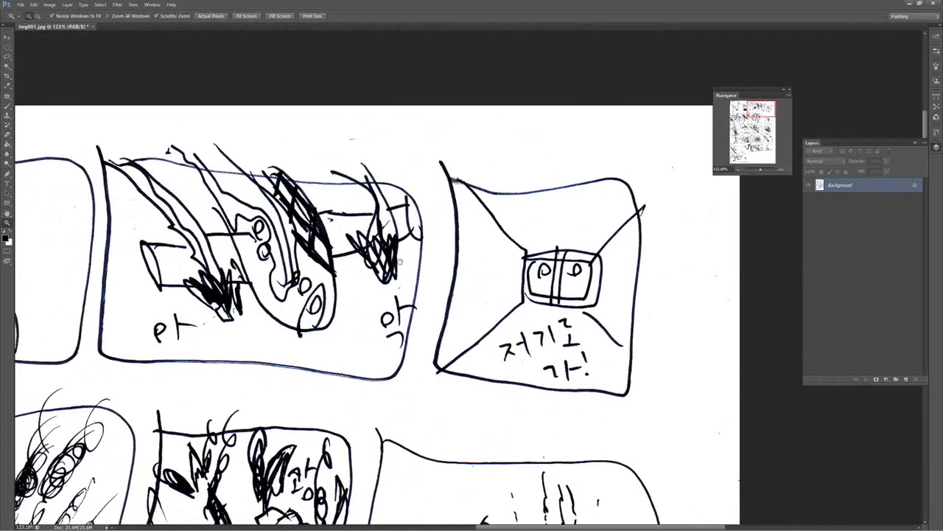
drag(158, 298, 541, 298)
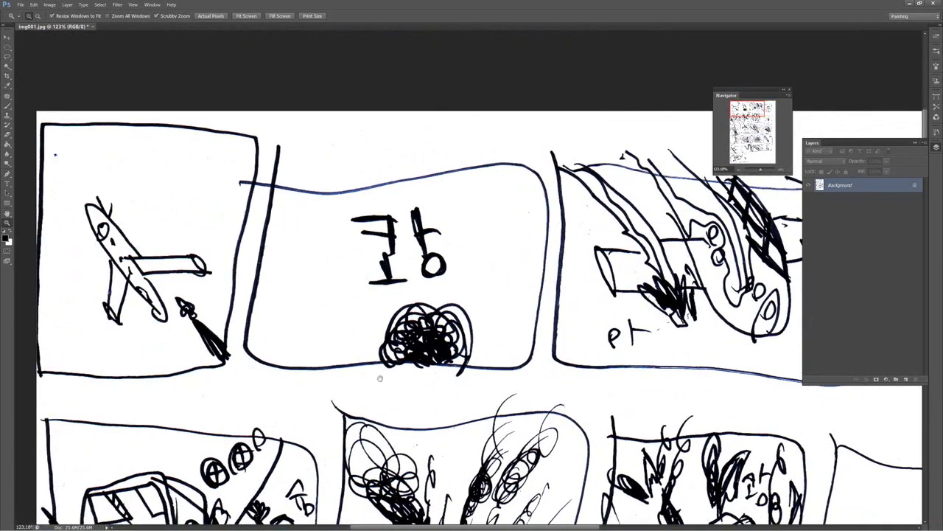
drag(379, 378, 537, 53)
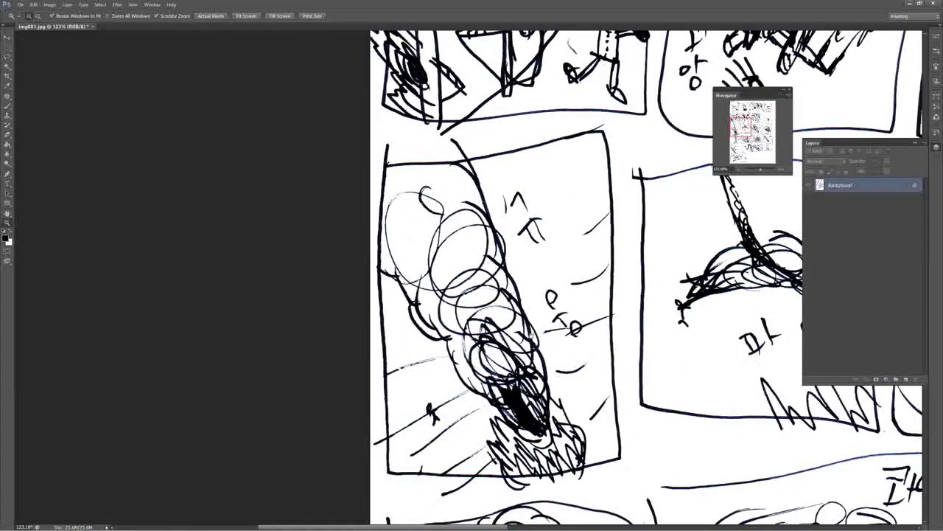
drag(531, 335, 508, 199)
drag(496, 326, 484, 95)
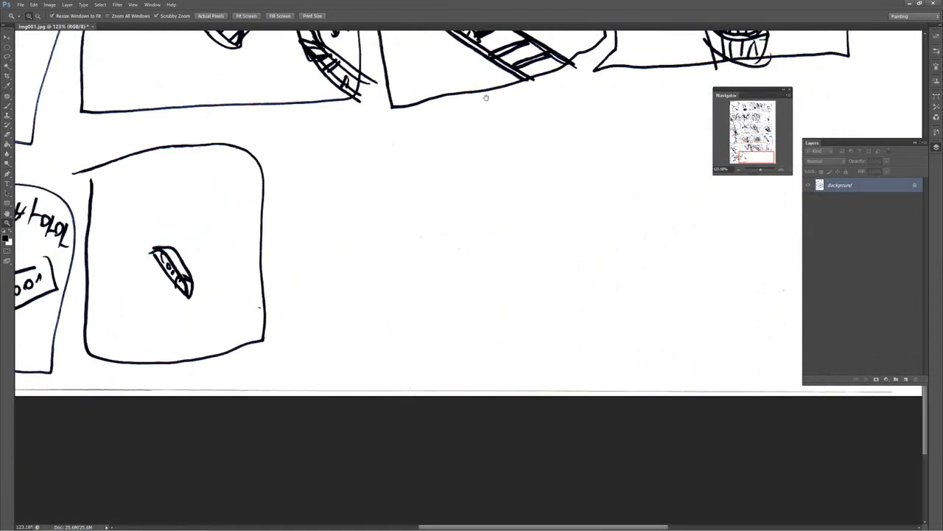
drag(480, 339, 261, 231)
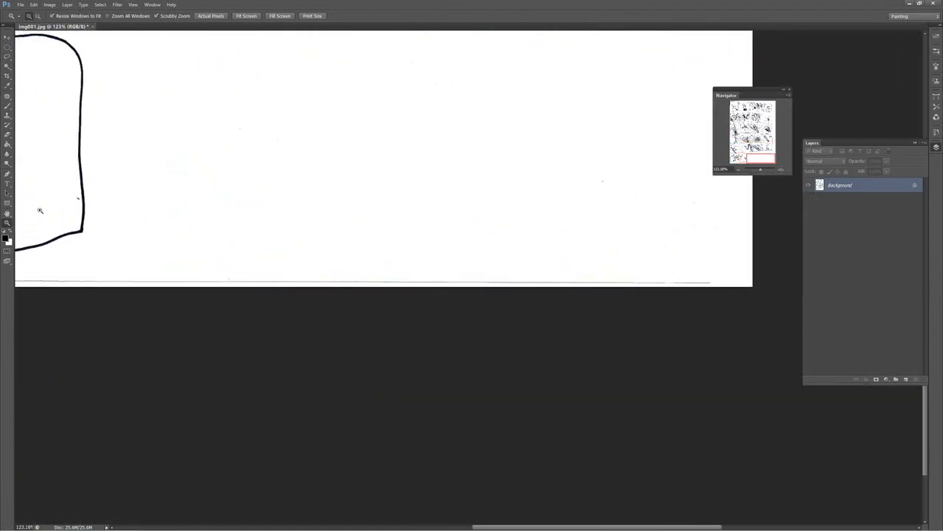
drag(169, 227, 253, 226)
scroll(253, 225, down, 2)
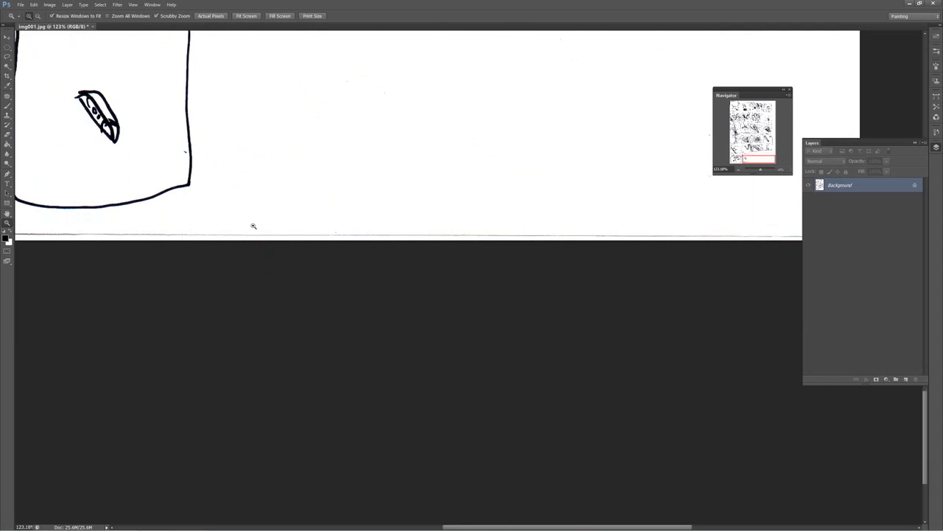
scroll(261, 200, down, 1)
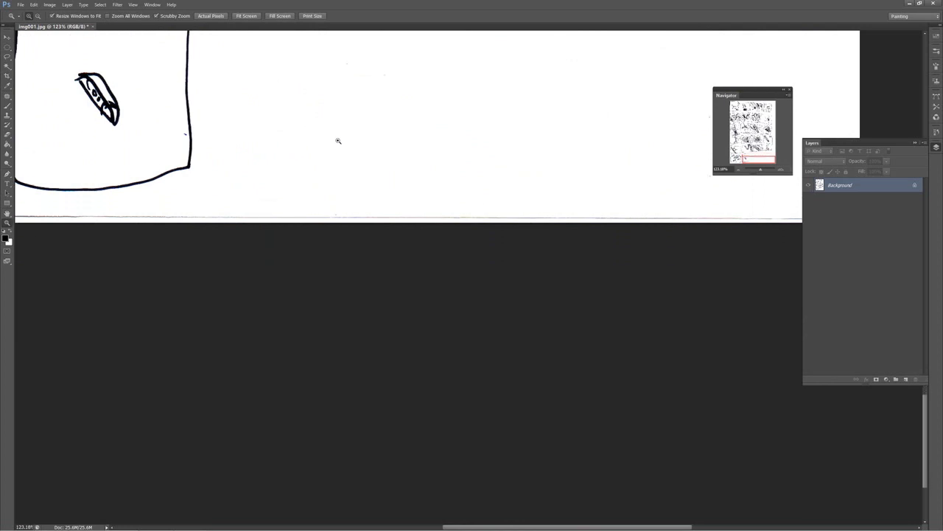
scroll(477, 107, down, 2)
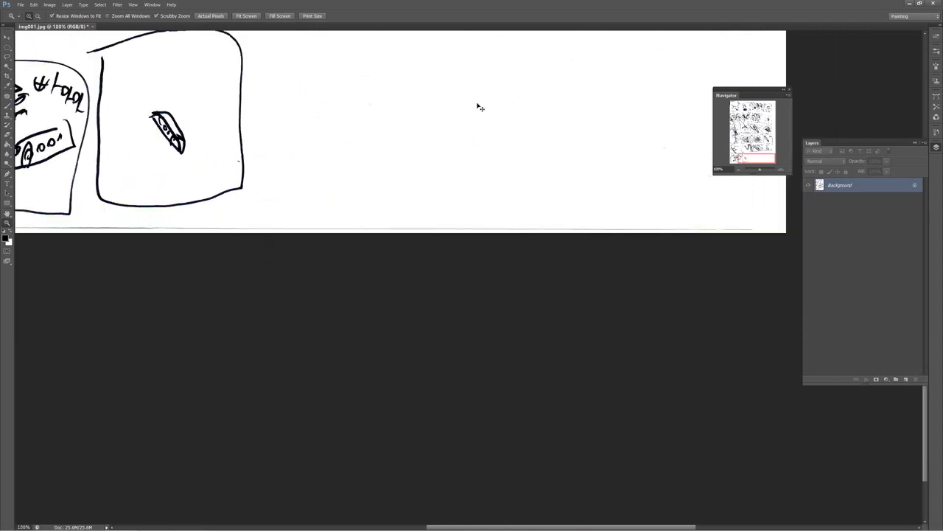
Select a thin full-width rectangular strip along the page's bottom edge, covering the stray scan line.
click(7, 47)
click(36, 47)
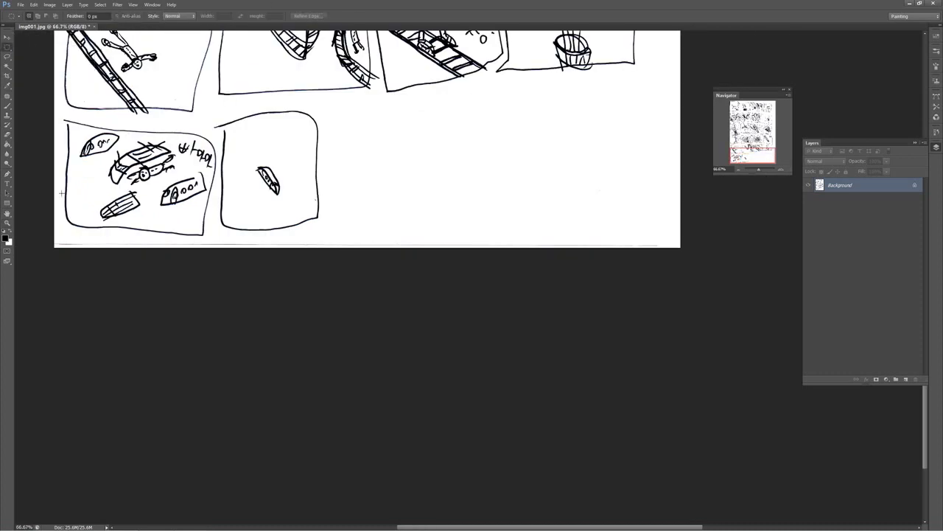
drag(49, 237, 717, 303)
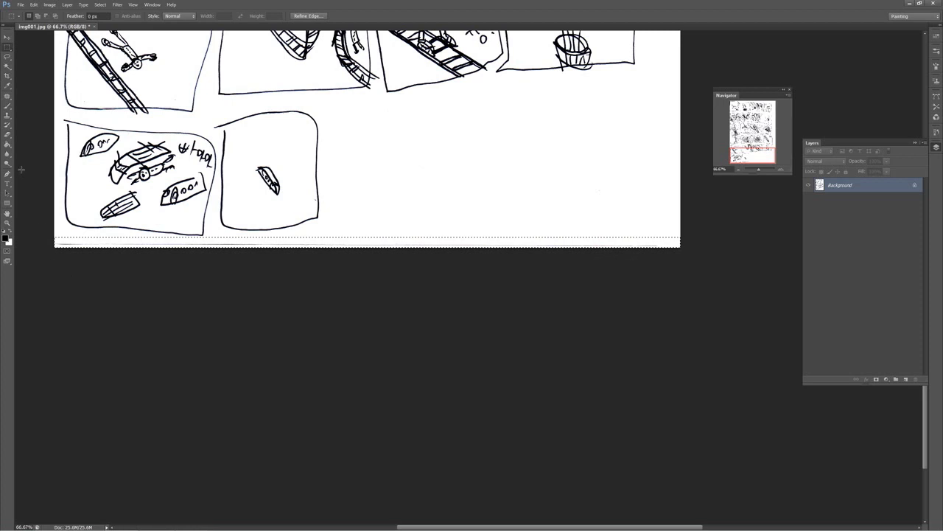
Try filling the selected bottom strip with black, and undo the fill.
click(33, 7)
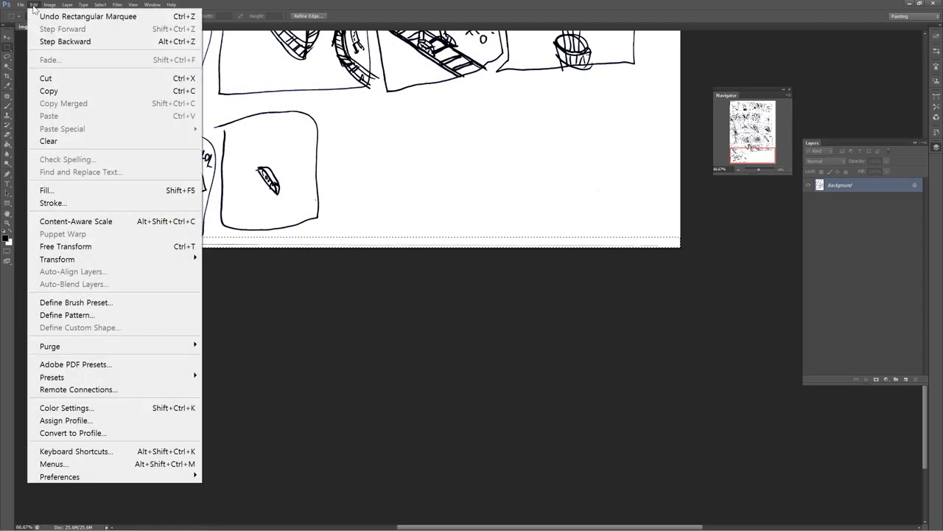
click(82, 194)
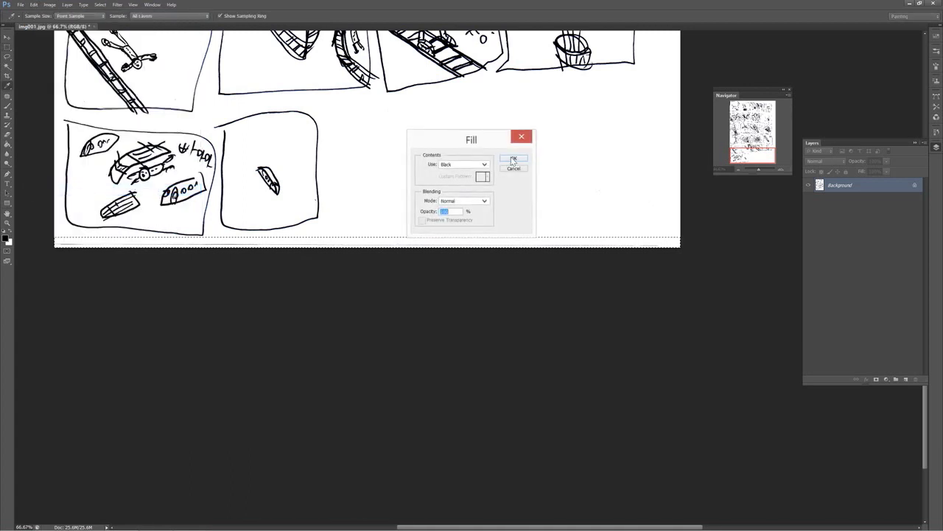
key(Return)
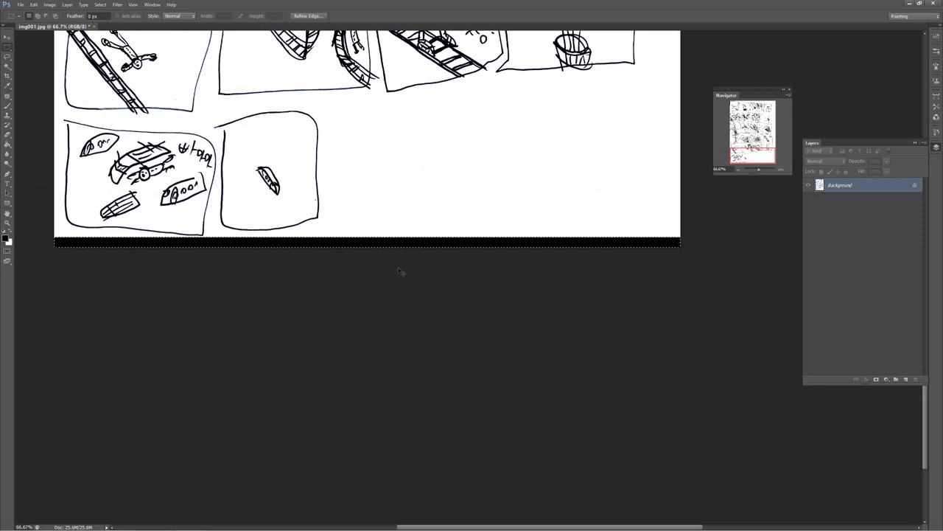
key(ctrl+z)
Fill the selected bottom strip with white to cover the scan line, and clear the selection.
click(33, 5)
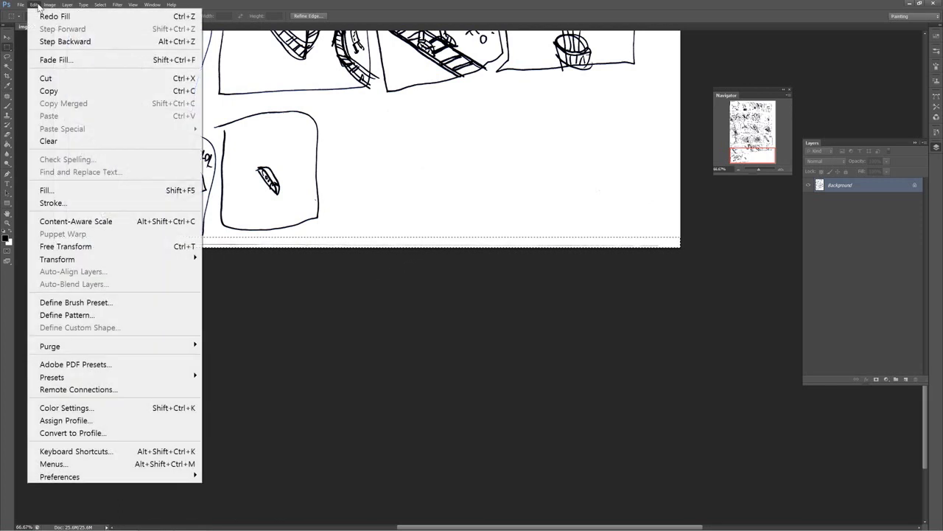
click(95, 191)
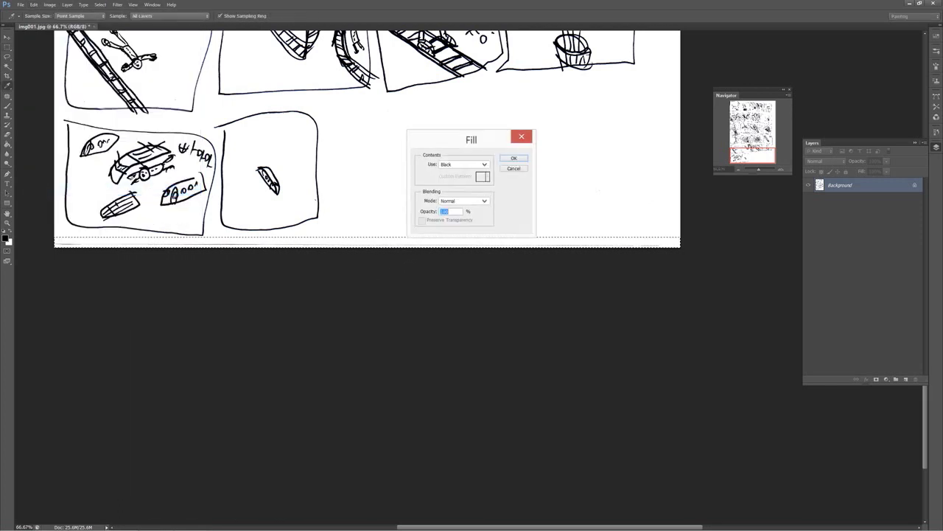
click(484, 164)
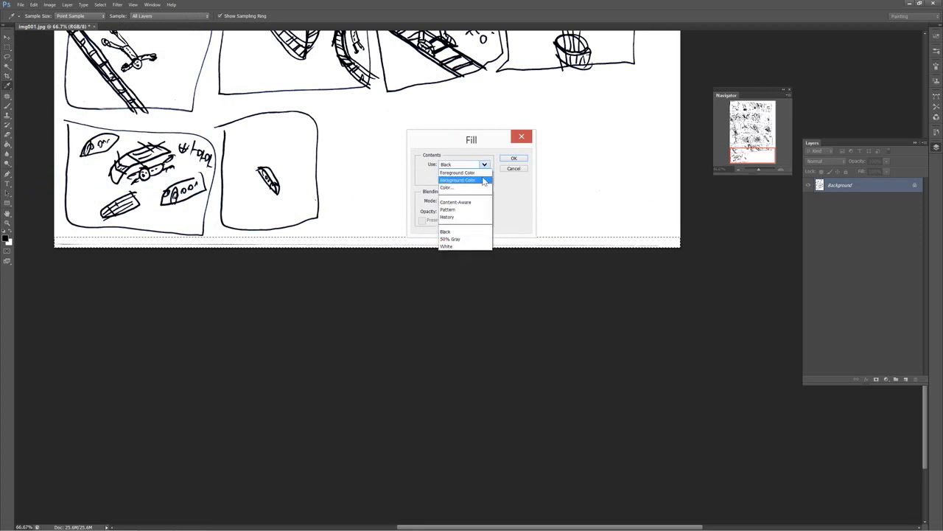
click(473, 247)
click(515, 157)
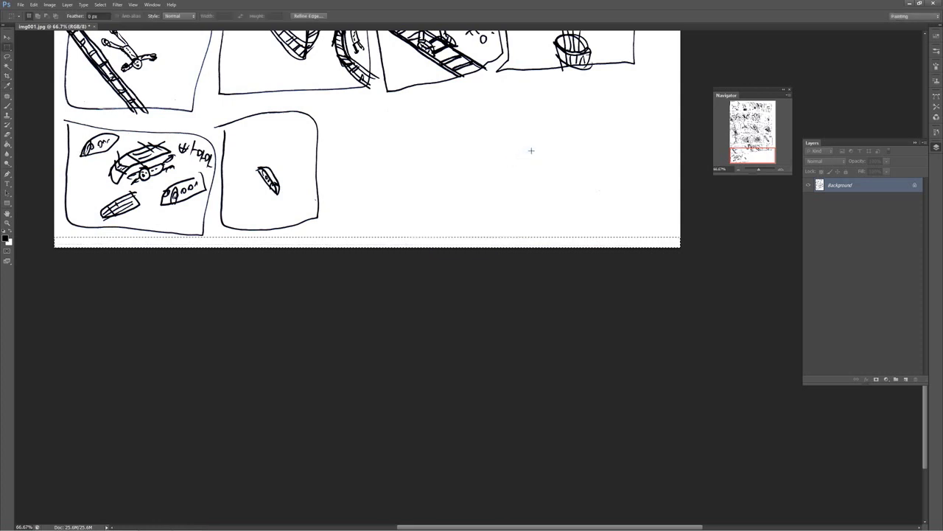
click(427, 165)
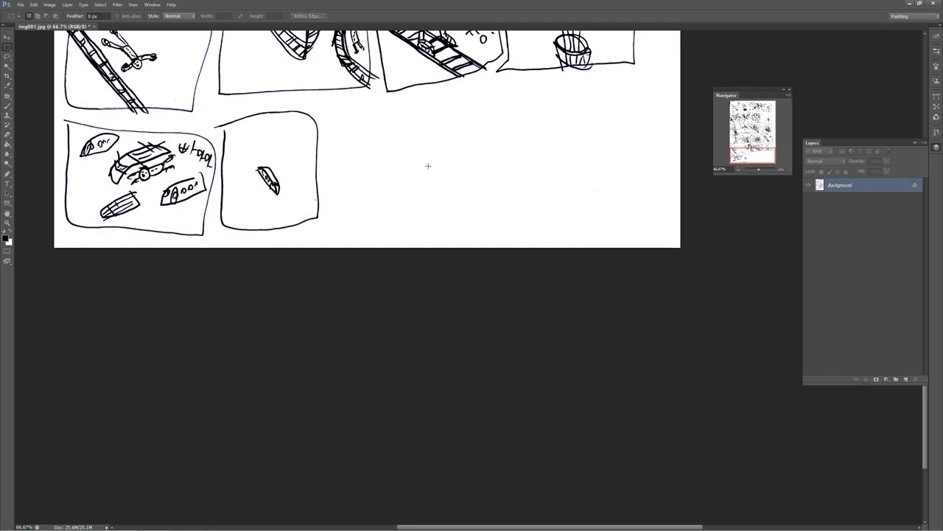
Check the remaining comic panels from the bottom rows upward for stray marks, ending with the whole page in view.
click(6, 41)
drag(359, 154, 438, 305)
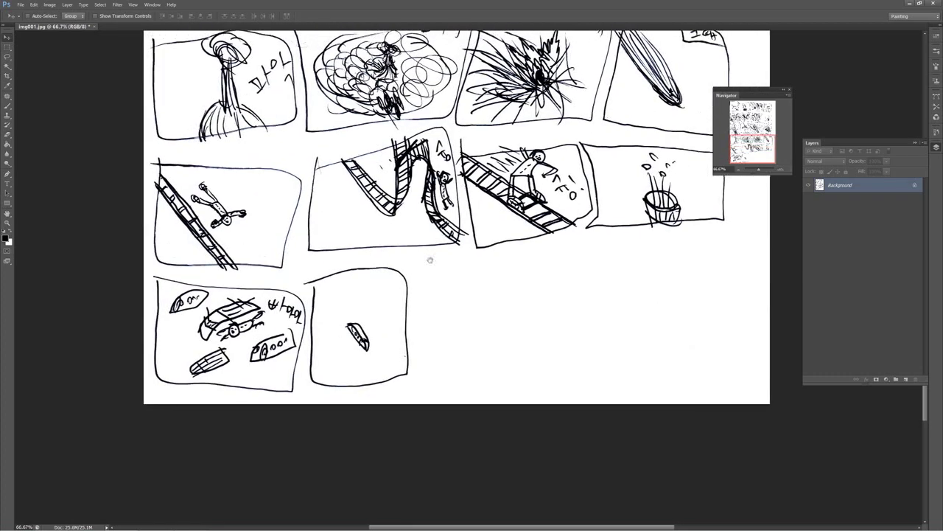
scroll(429, 260, up, 4)
scroll(429, 259, right, 2)
scroll(411, 248, up, 1)
scroll(411, 249, left, 1)
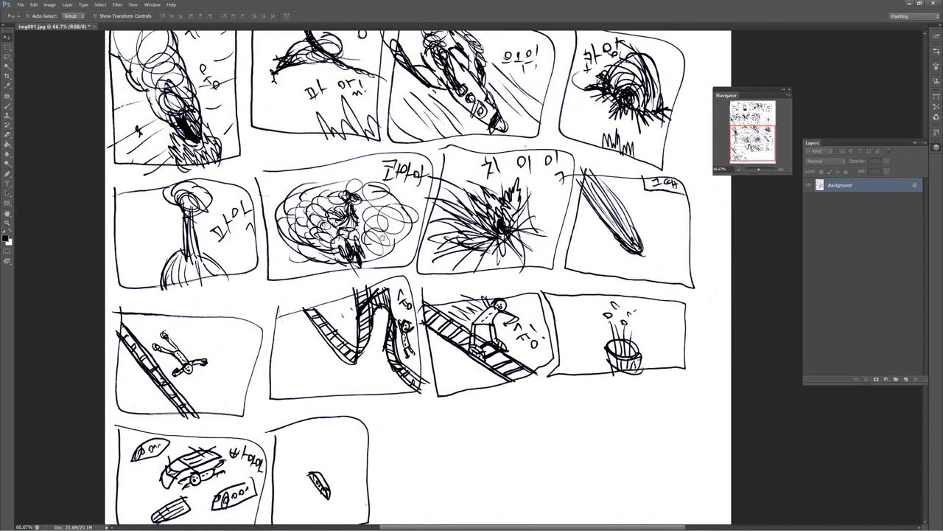
scroll(373, 252, up, 6)
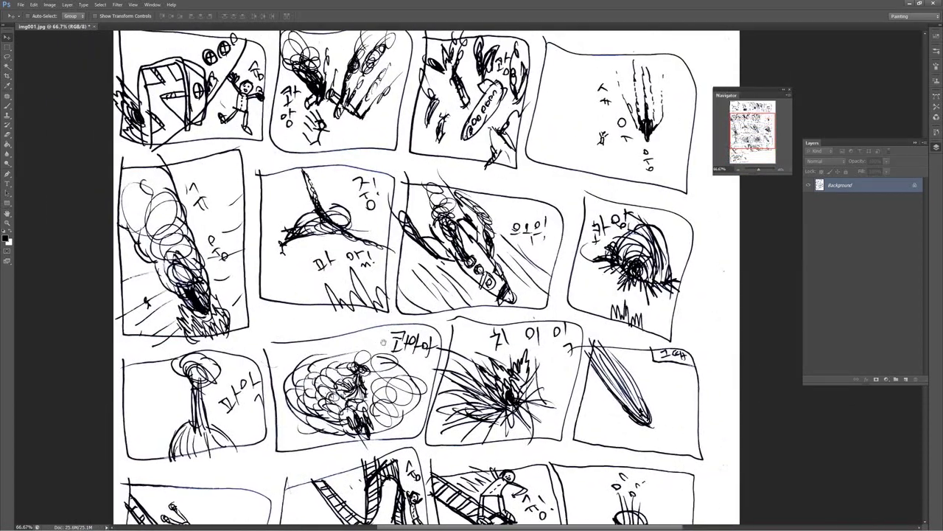
scroll(384, 343, down, 2)
scroll(383, 342, right, 1)
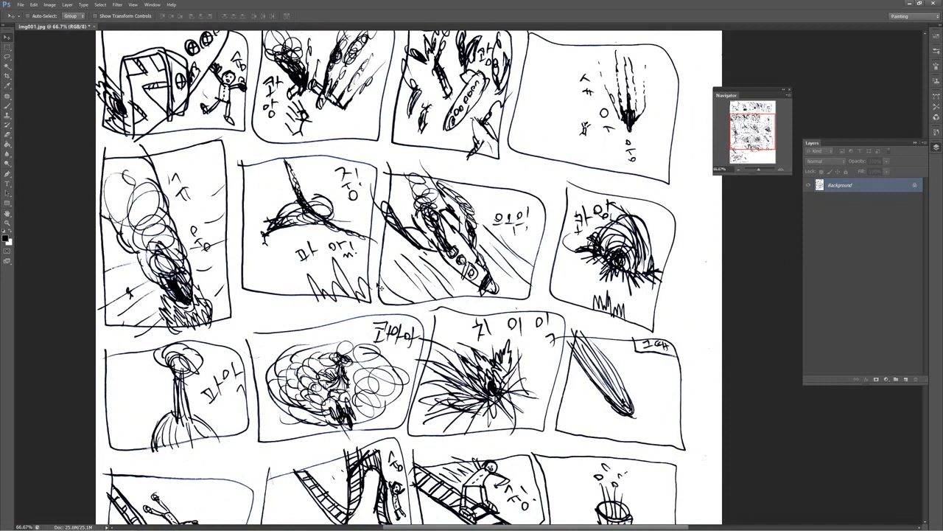
scroll(380, 285, down, 2)
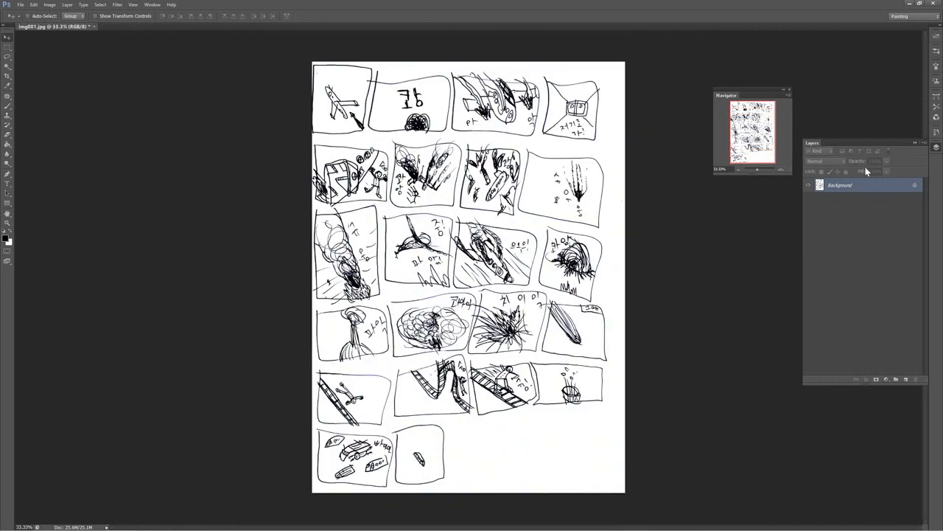
Show the image's channels in a separate floating panel beside the page and enlarge that panel.
click(936, 117)
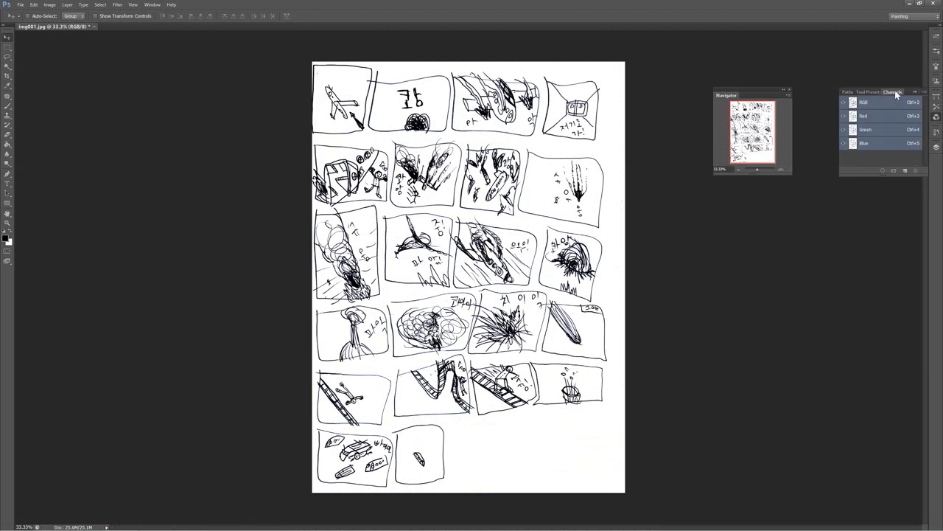
drag(896, 92, 202, 107)
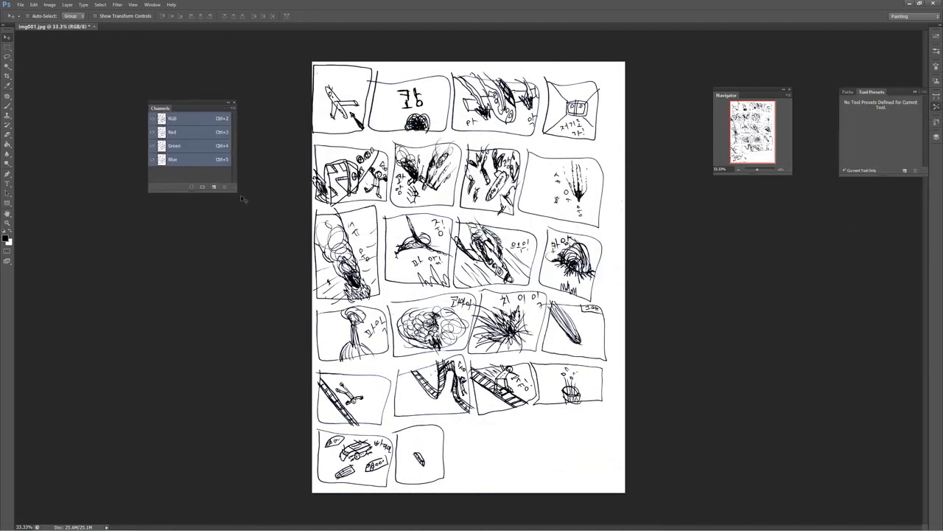
drag(236, 190, 466, 348)
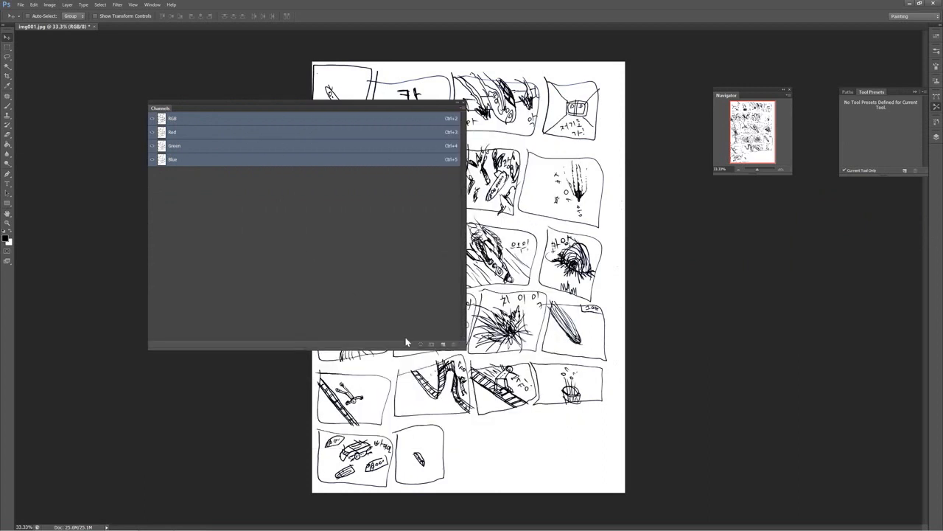
drag(466, 347, 351, 246)
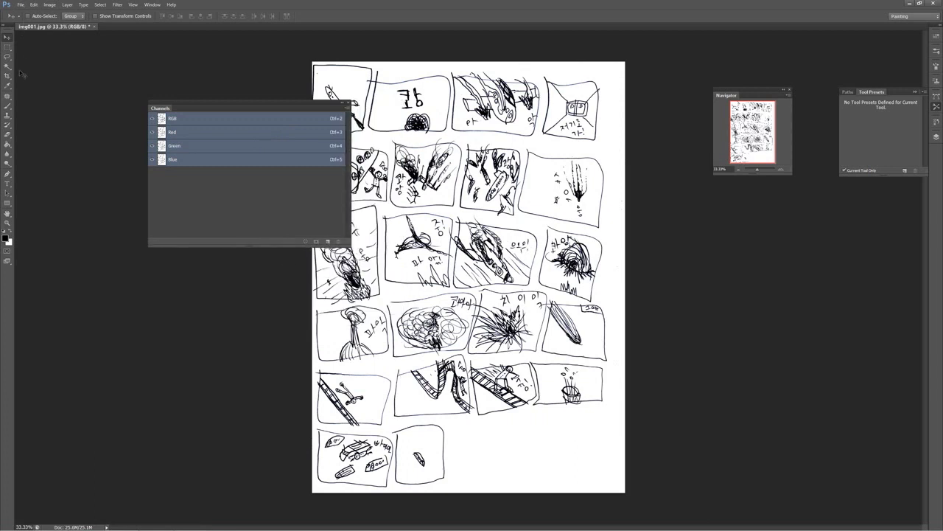
click(49, 4)
mouse_move(56, 17)
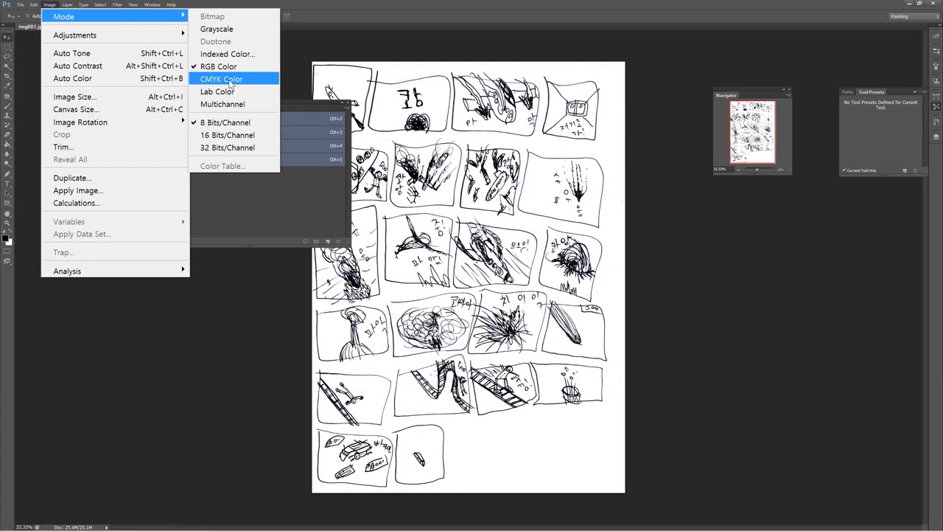
click(253, 362)
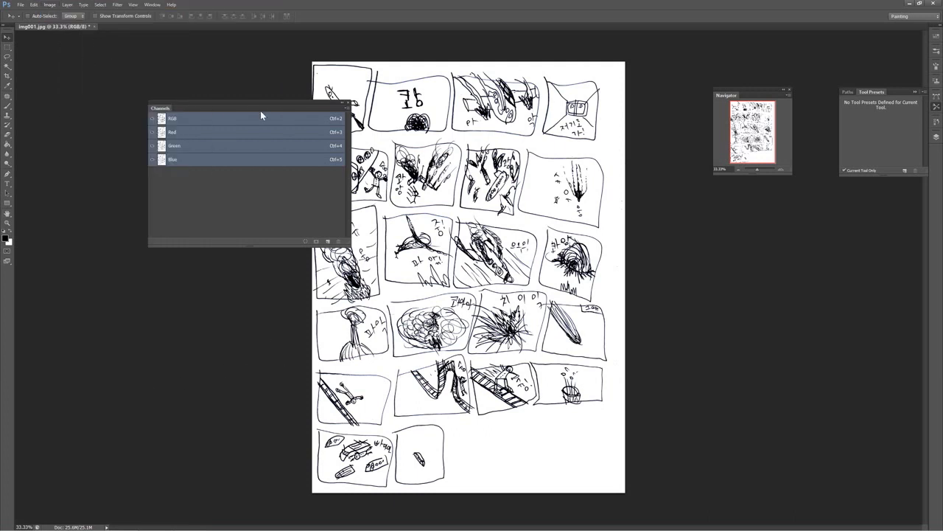
click(49, 4)
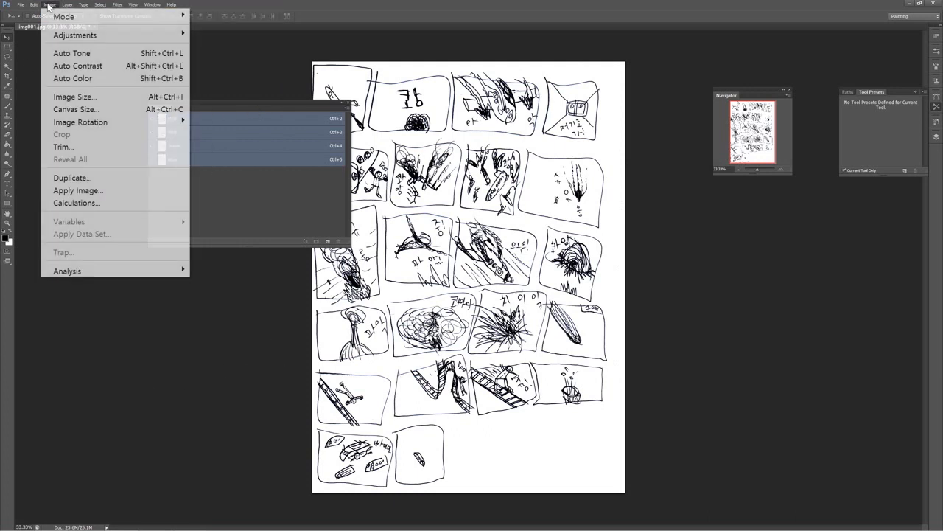
mouse_move(68, 35)
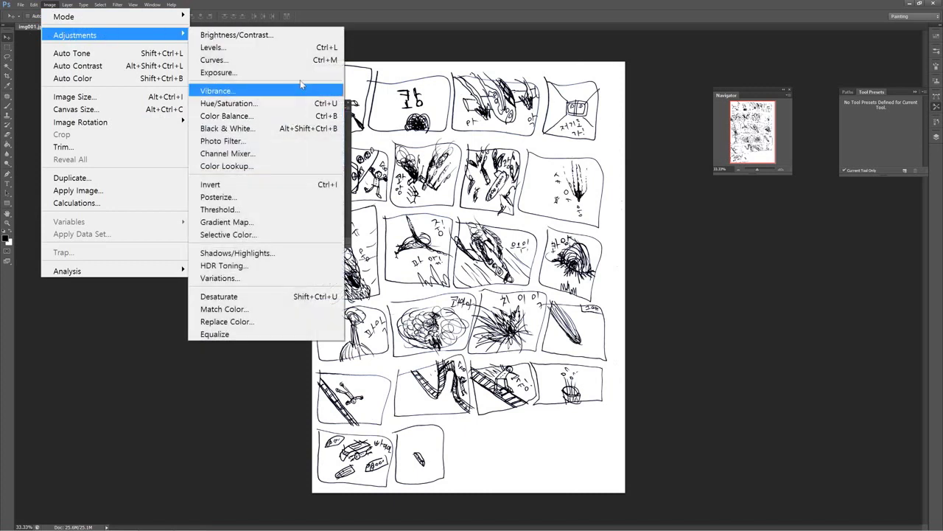
mouse_move(171, 22)
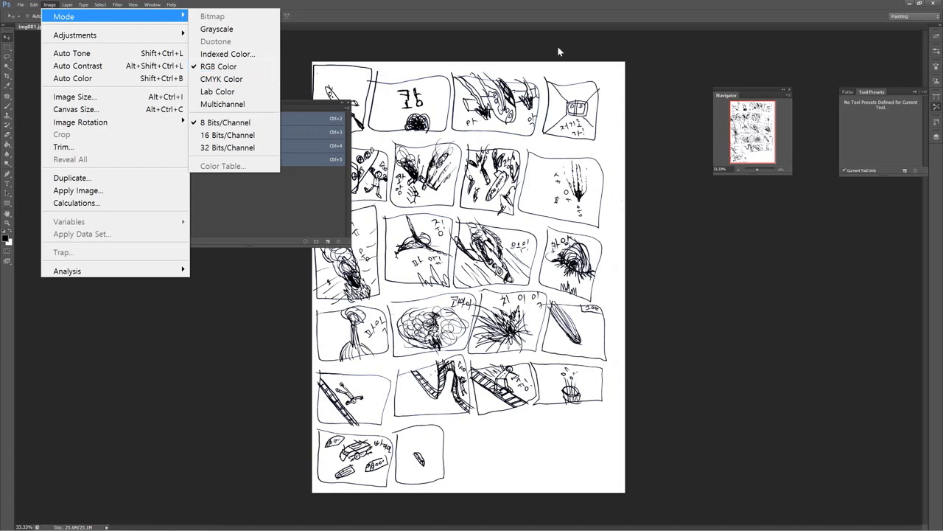
click(708, 277)
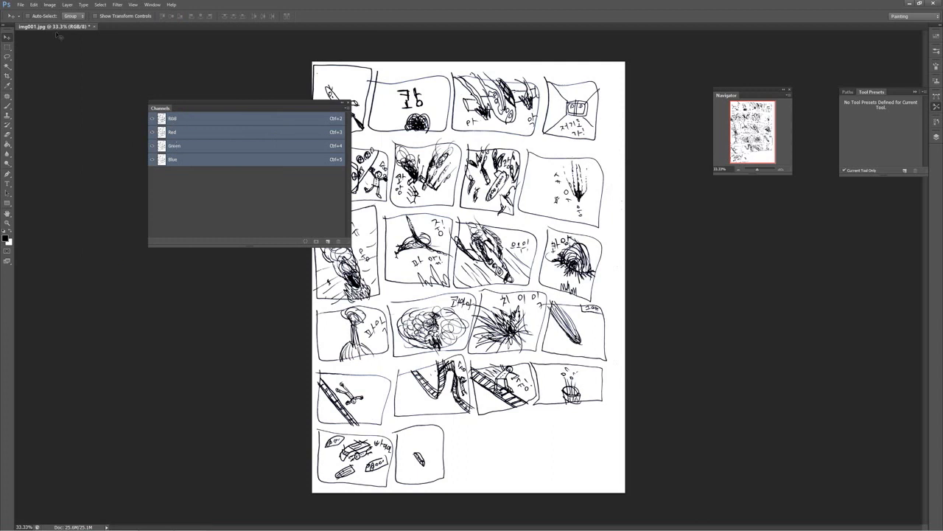
Create a new A4 RGB document at 300 pixels/inch with a white background, and move the Channels panel off the canvas.
click(21, 5)
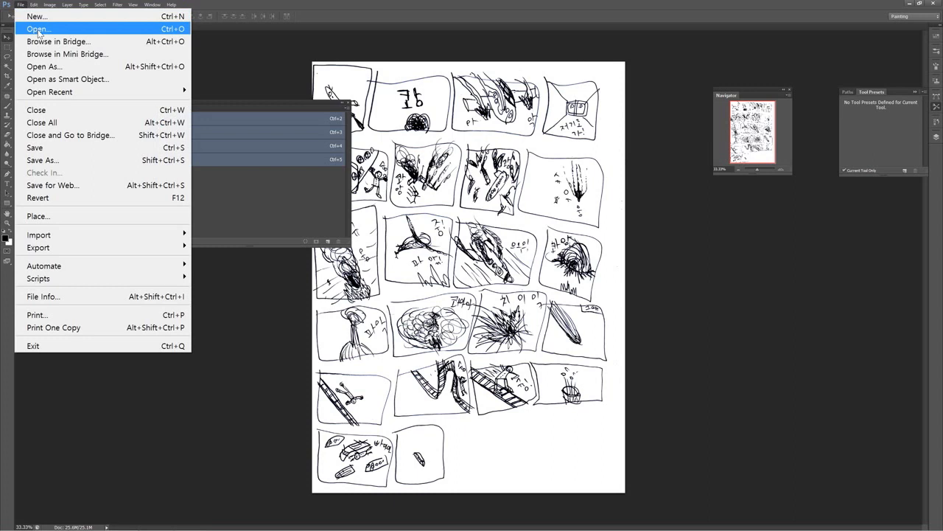
click(35, 16)
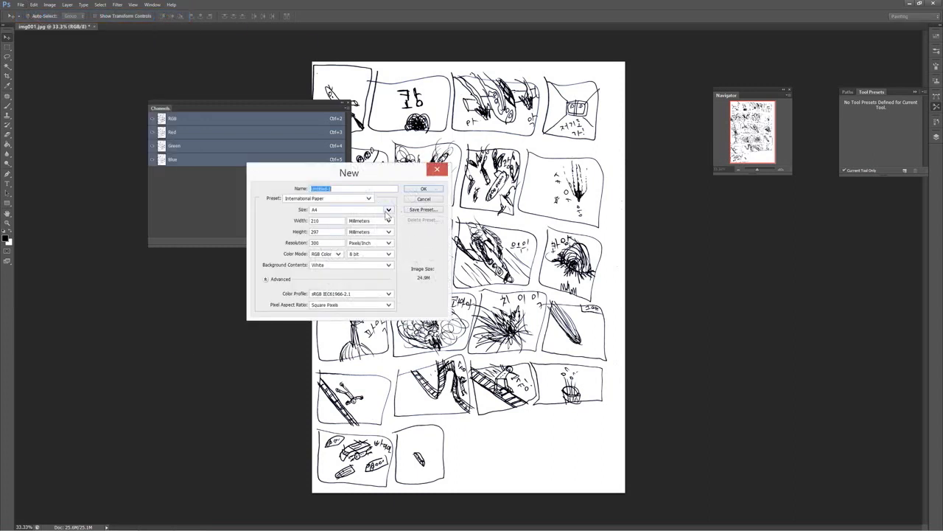
click(388, 211)
click(386, 218)
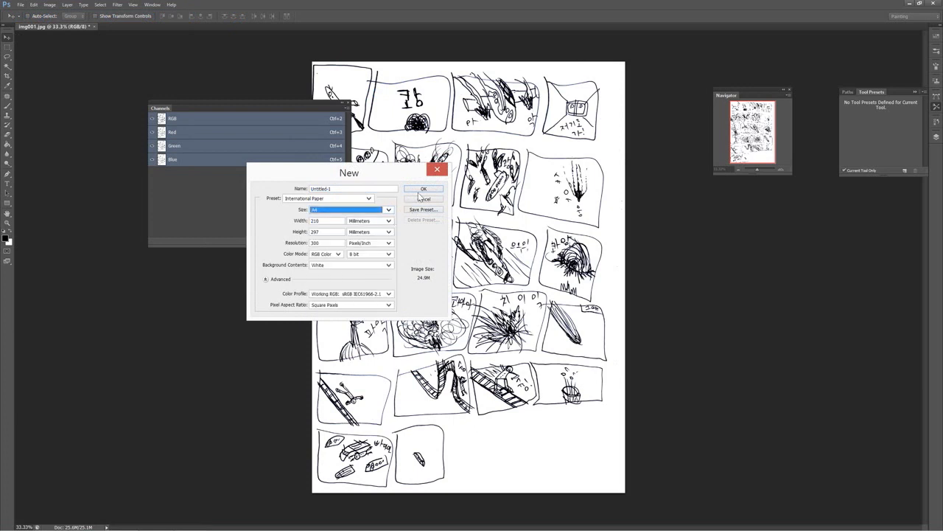
click(423, 190)
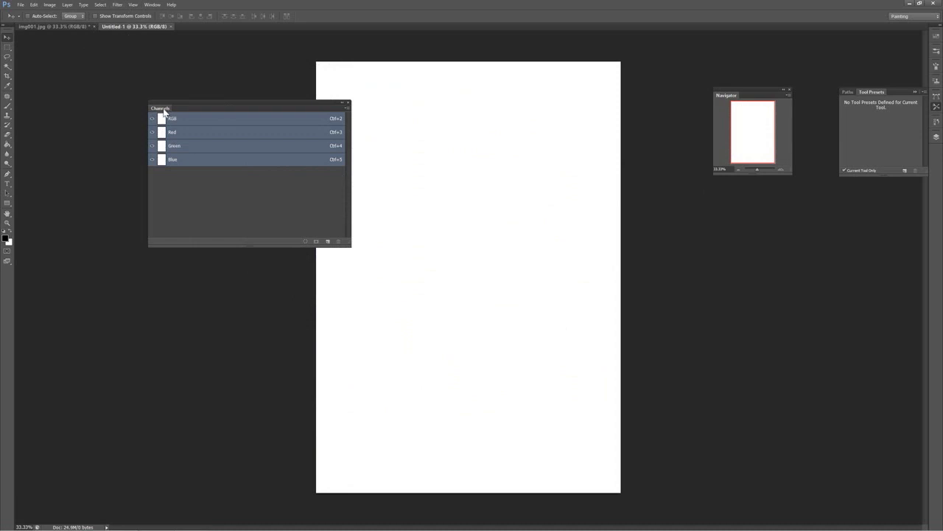
drag(161, 109, 87, 154)
Rotate the blank canvas 90° clockwise to landscape orientation.
click(23, 5)
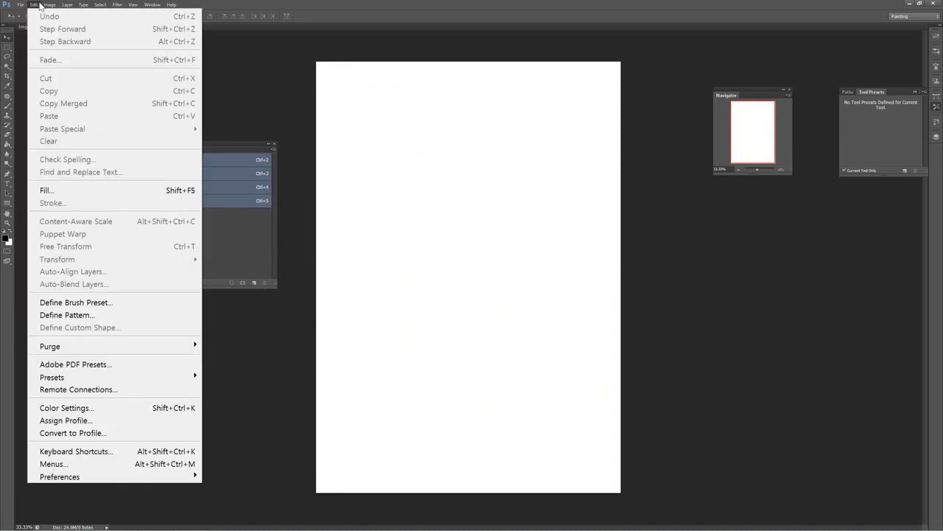
mouse_move(49, 5)
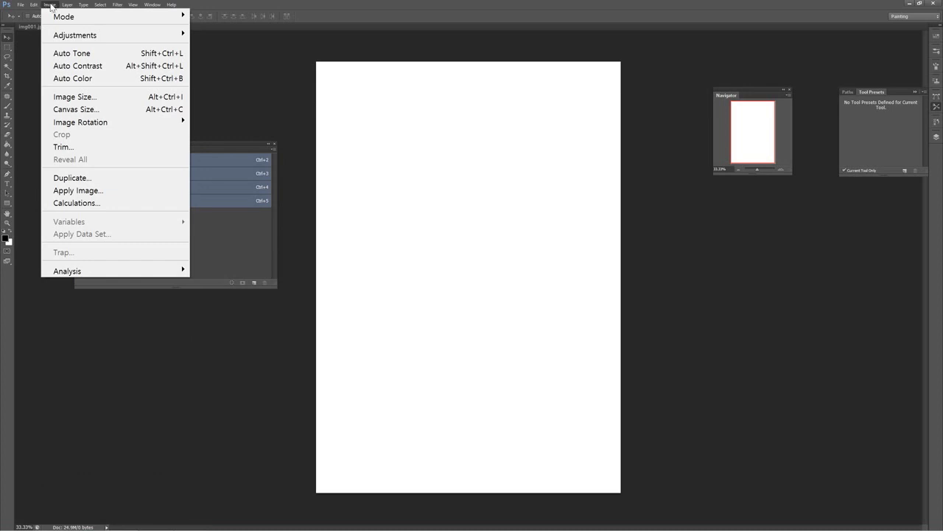
mouse_move(123, 123)
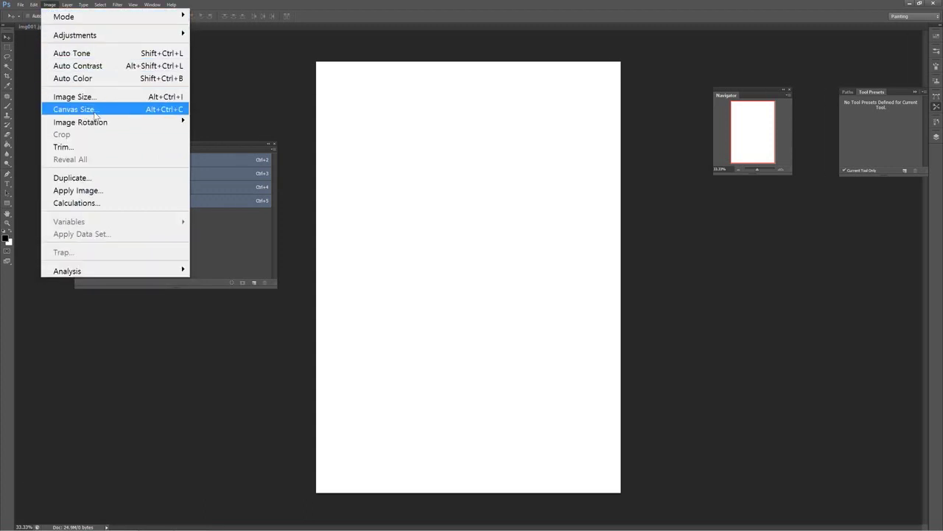
mouse_move(161, 123)
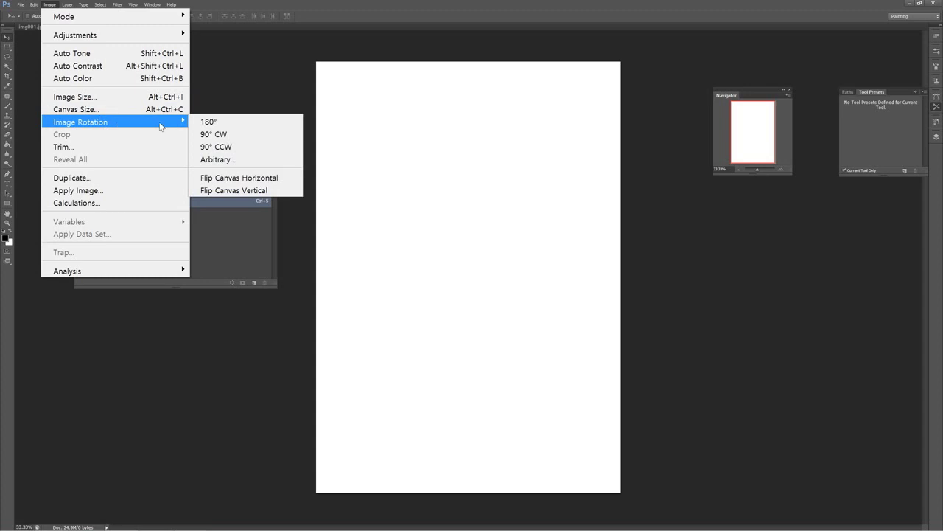
click(243, 136)
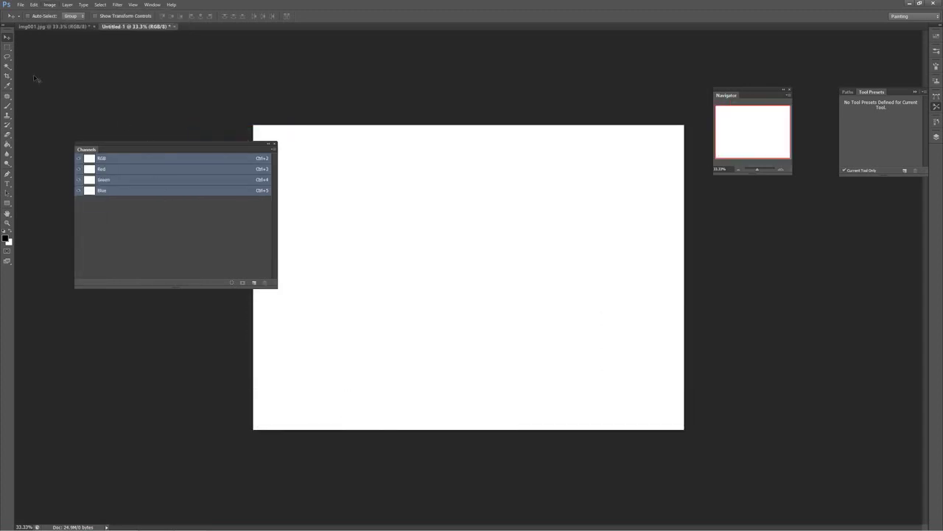
Make a circular selection in the upper middle of the canvas with the Elliptical Marquee and add a new layer.
click(8, 46)
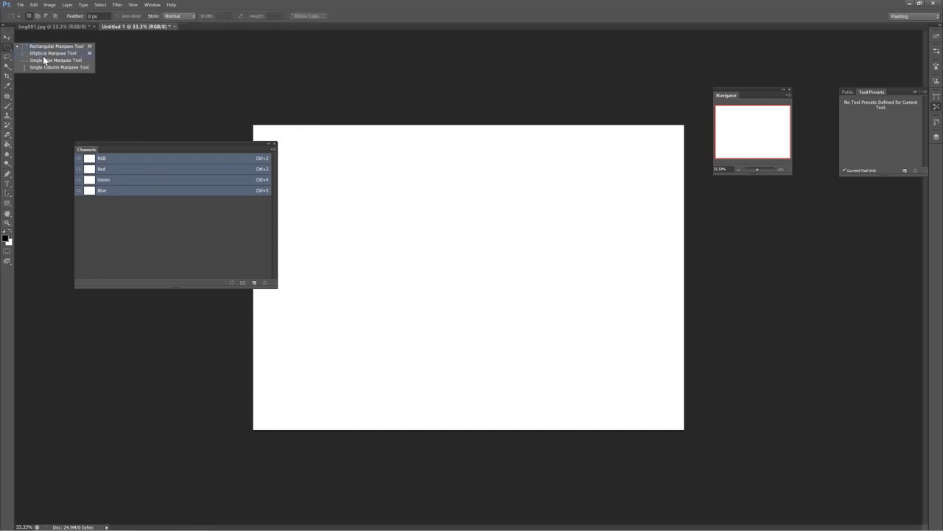
click(44, 55)
drag(399, 150, 514, 261)
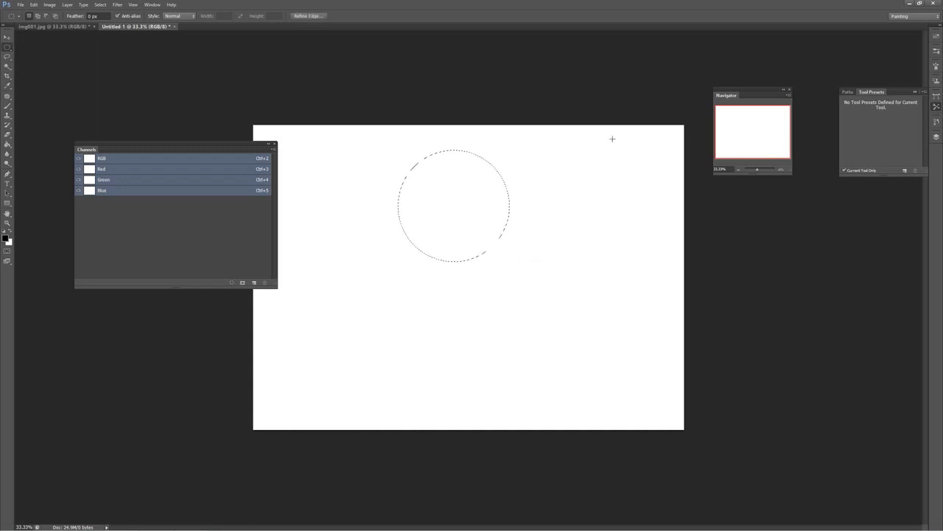
click(936, 137)
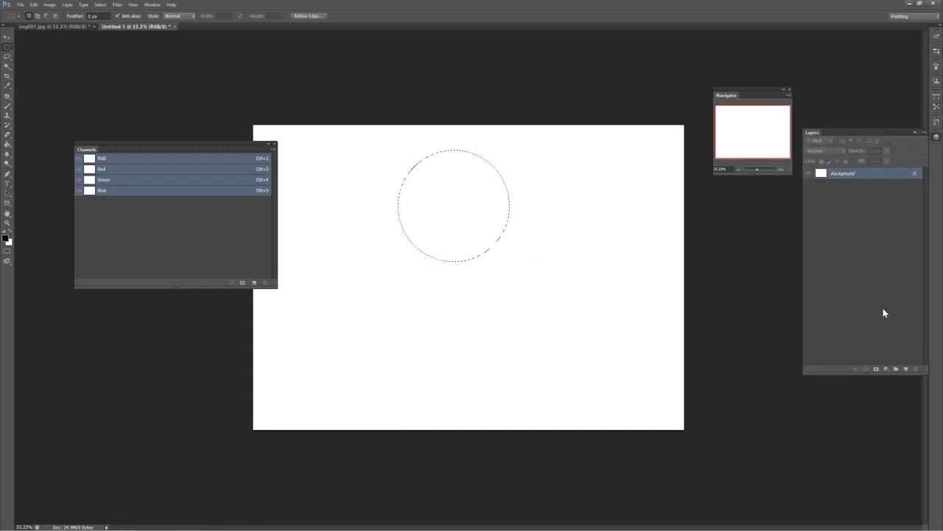
click(905, 369)
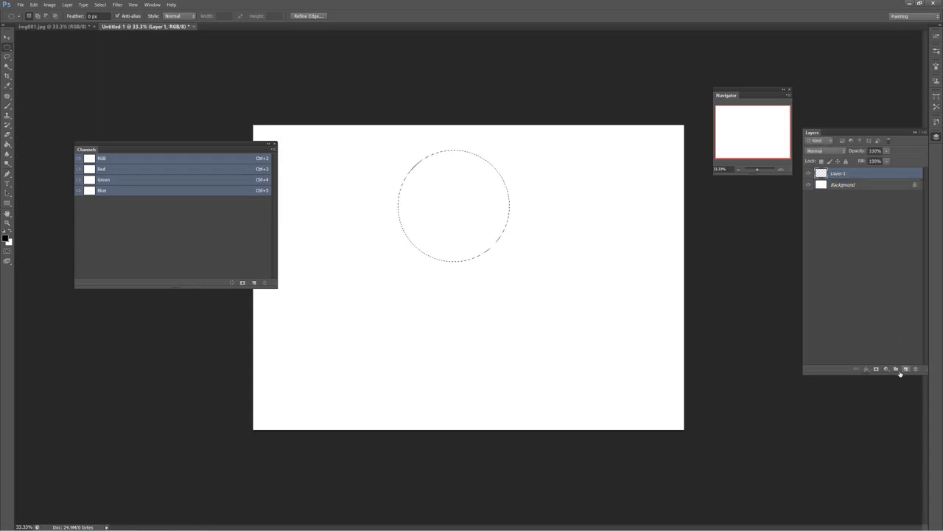
Set the foreground colour to pure red (ff0000) and fill the circular selection with it on the new layer.
click(5, 237)
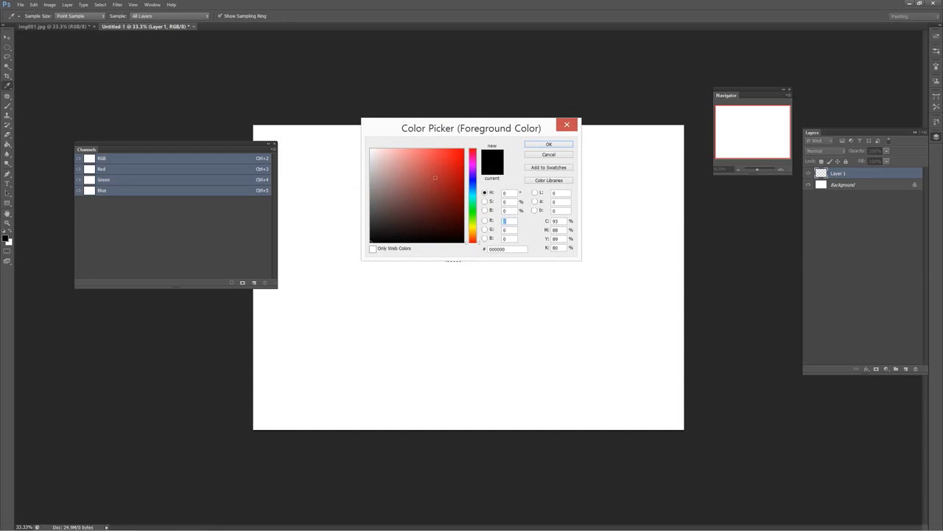
click(554, 144)
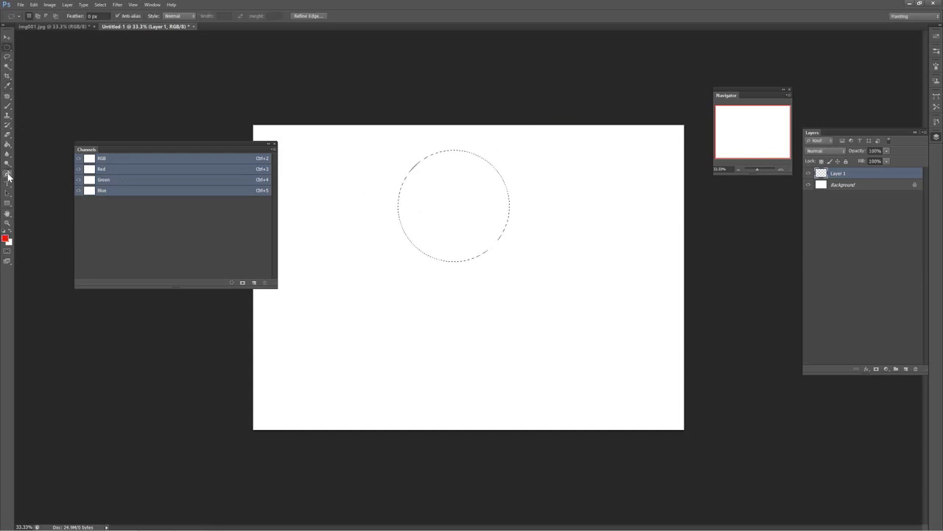
click(6, 144)
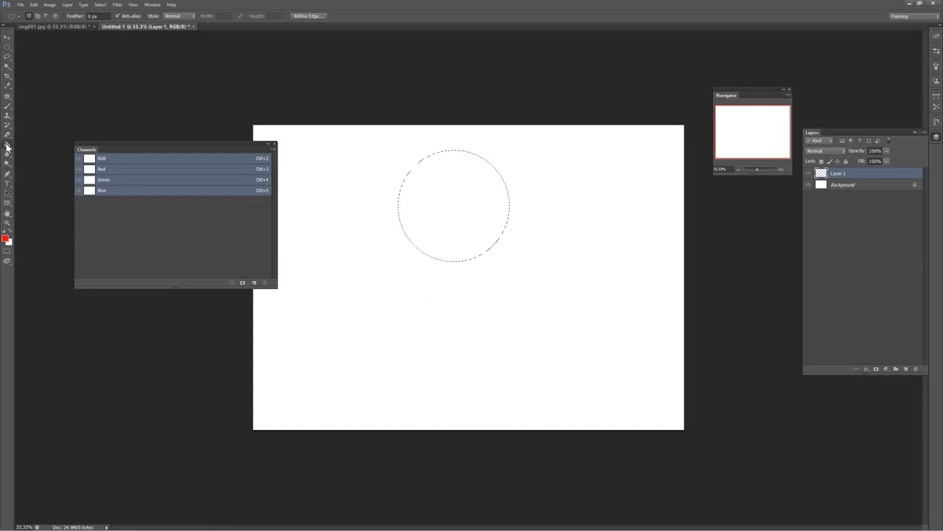
click(445, 191)
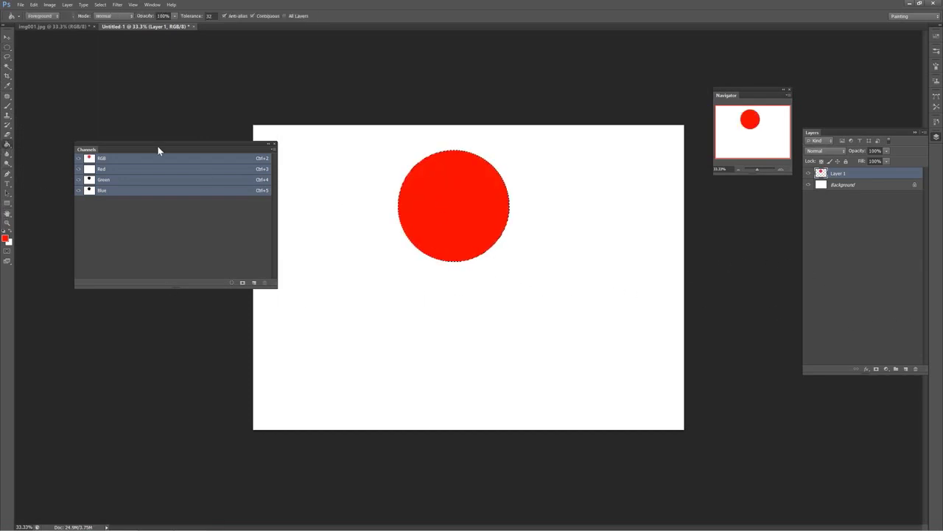
Move the circular selection outline from the red circle to the lower-left area of the canvas.
click(8, 46)
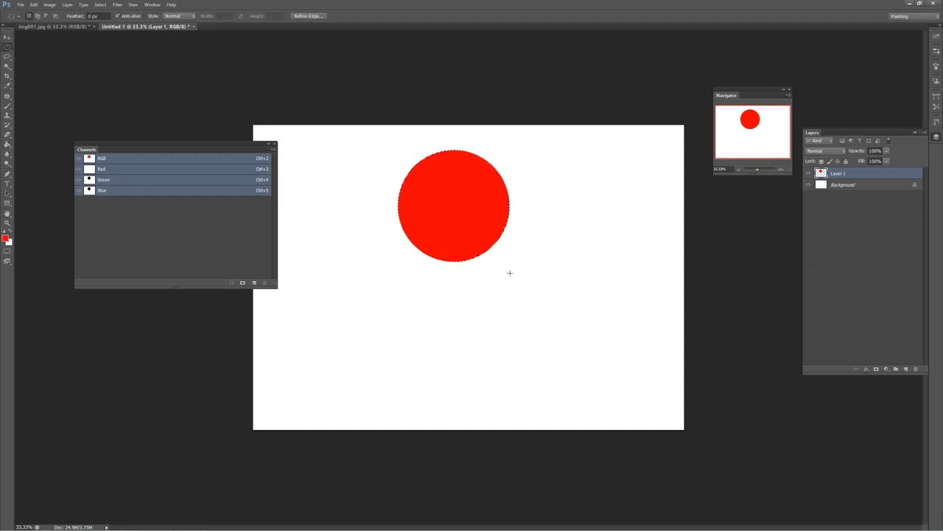
drag(488, 254, 428, 345)
drag(407, 267, 398, 321)
drag(367, 325, 292, 376)
Set the foreground colour to green (RGB 0, 202, 43) and fill the lower-left circular selection with it.
click(5, 239)
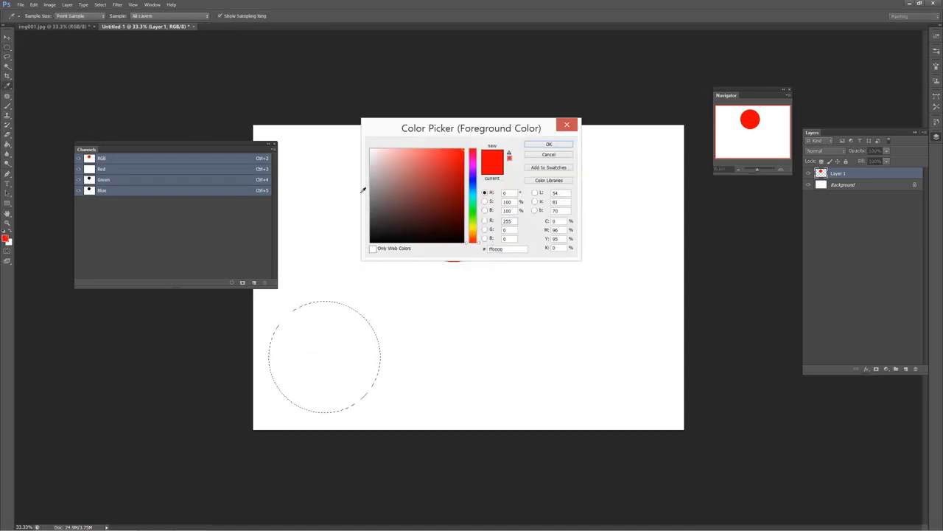
drag(479, 243, 480, 211)
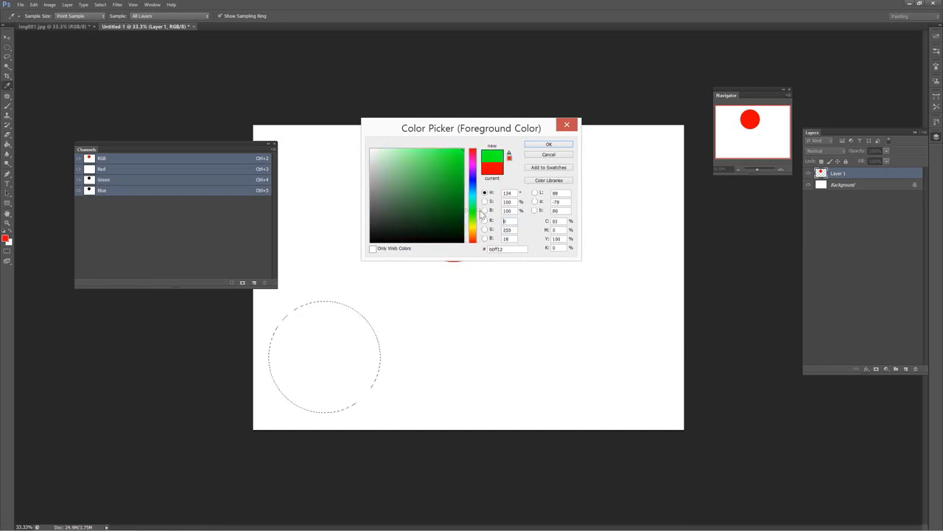
mouse_move(463, 153)
mouse_down()
mouse_move(480, 154)
mouse_move(480, 168)
mouse_up()
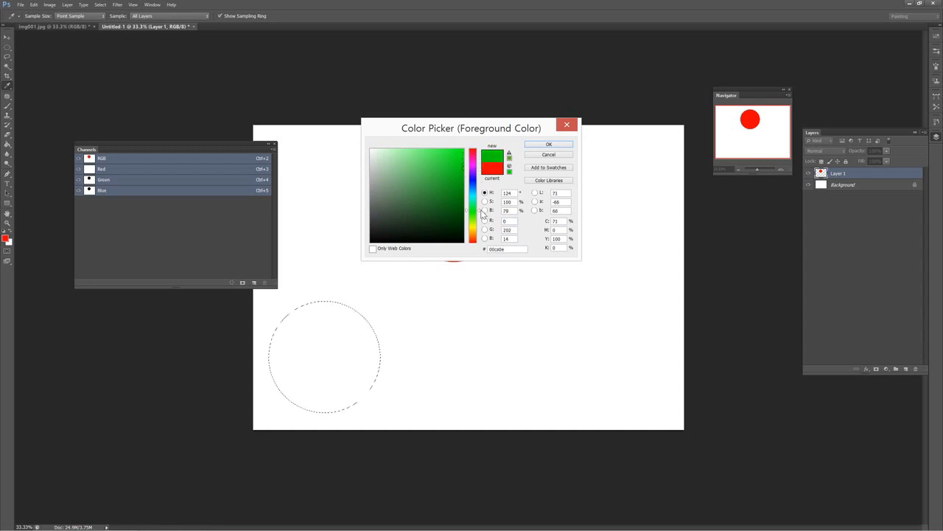
drag(479, 214, 481, 209)
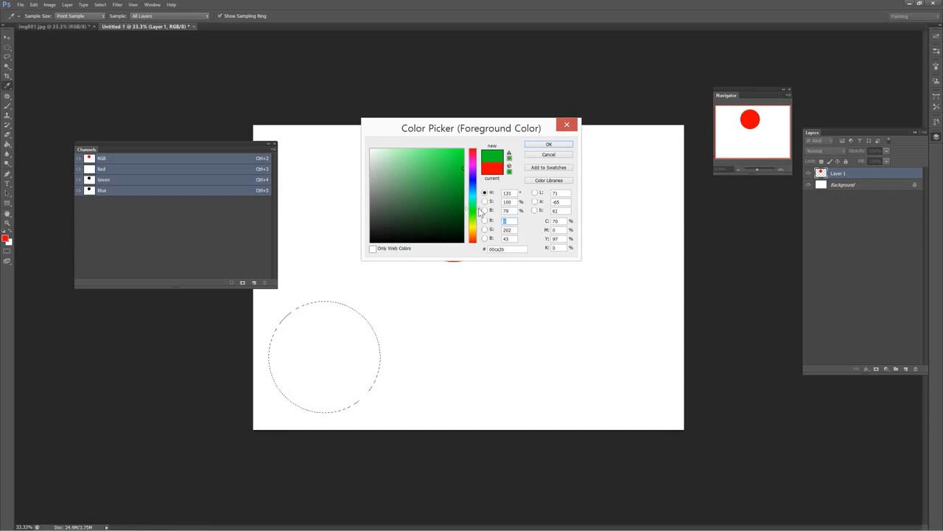
click(549, 145)
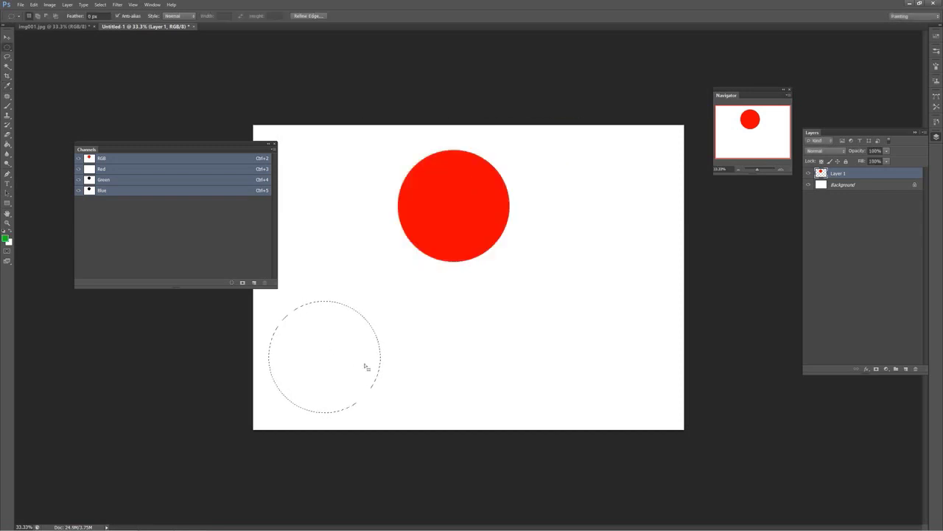
click(7, 144)
click(324, 371)
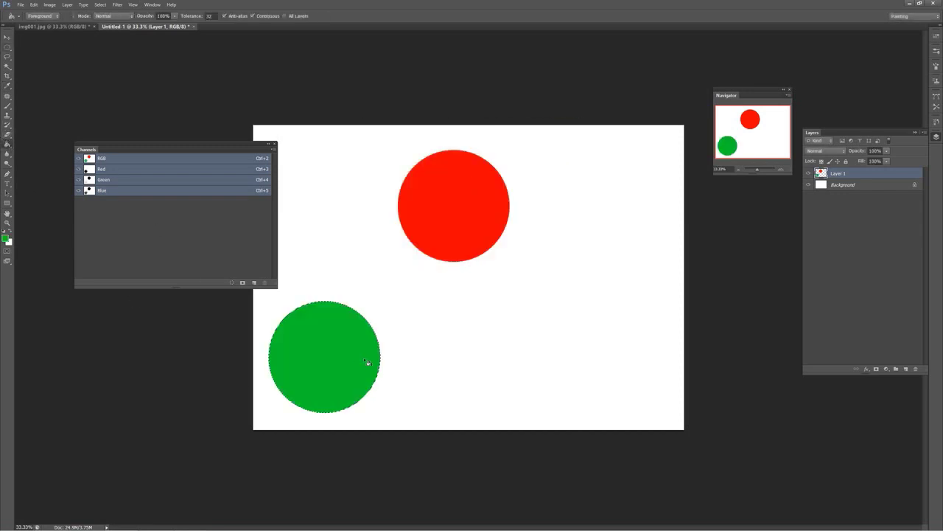
Move the circular selection to the lower-right area of the canvas and fill it with blue.
click(7, 49)
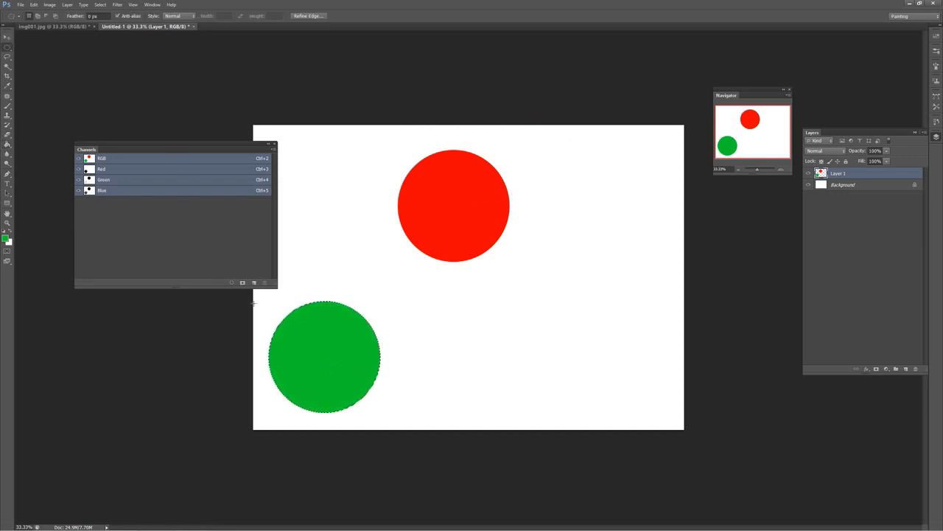
drag(349, 359, 634, 358)
click(6, 240)
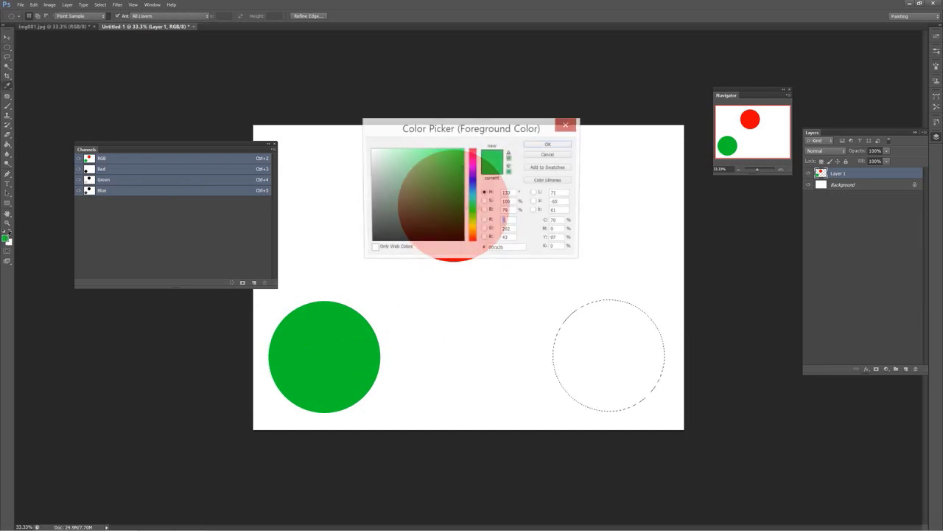
drag(479, 213, 470, 128)
drag(479, 190, 480, 185)
click(546, 145)
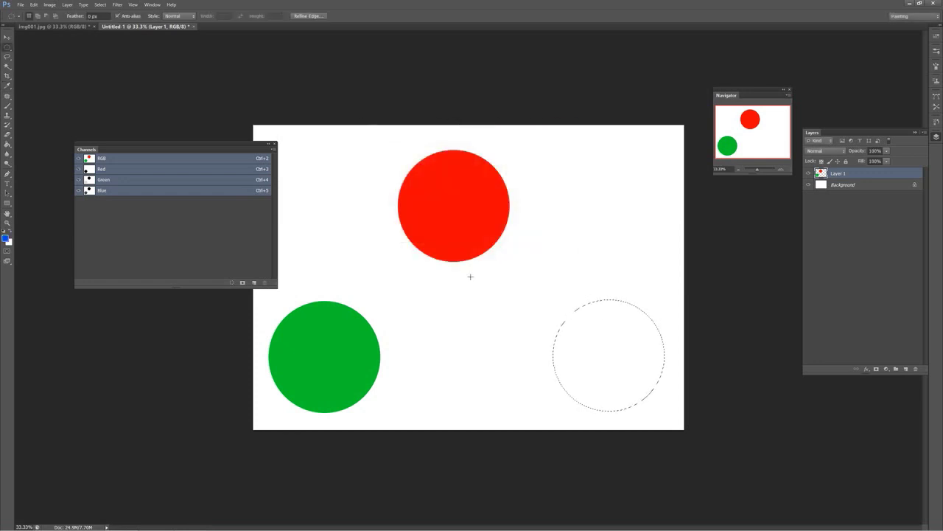
click(7, 145)
click(582, 341)
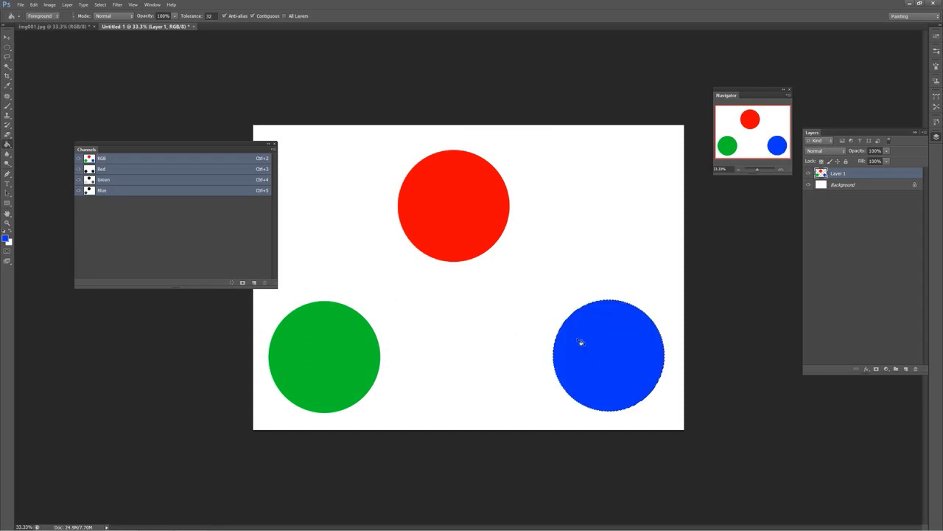
Enlarge the Channels panel and compare how the three coloured circles appear in the Red, composite RGB, Green and Blue channels.
click(6, 38)
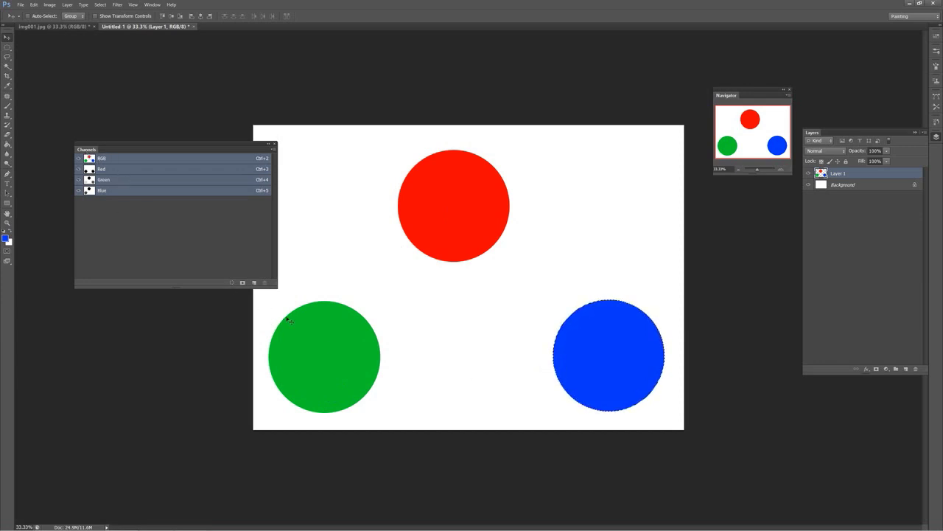
drag(277, 287, 288, 317)
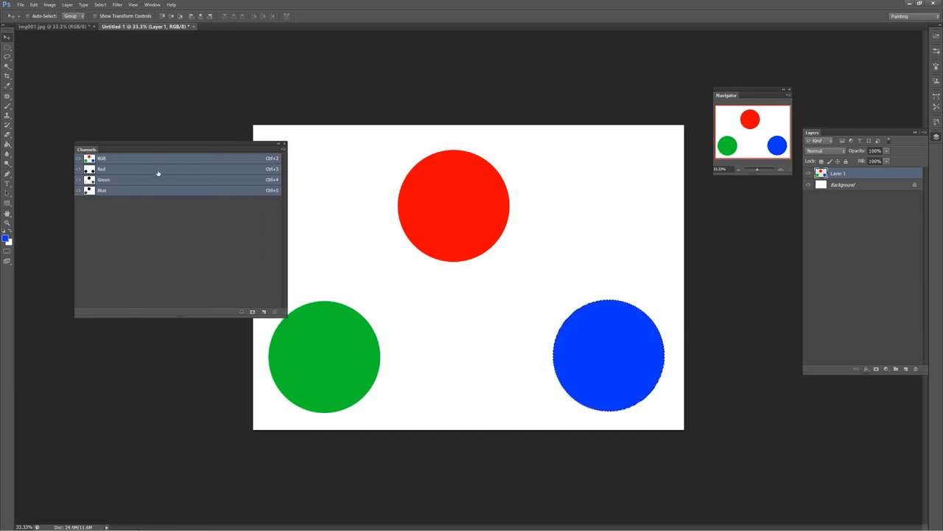
click(103, 169)
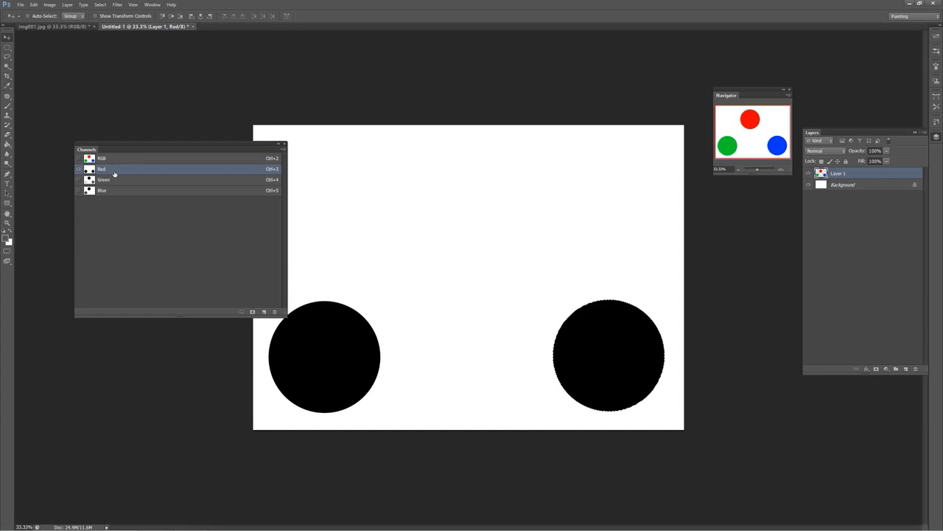
click(120, 160)
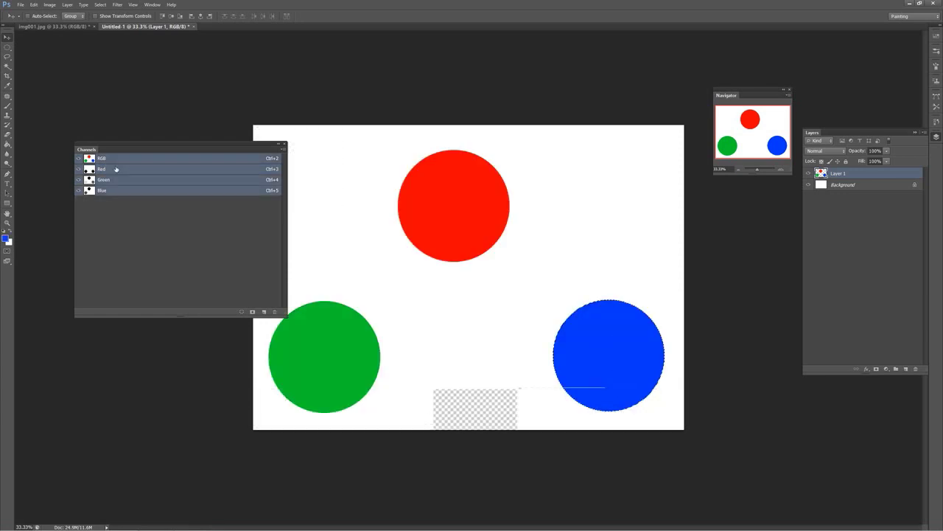
click(114, 169)
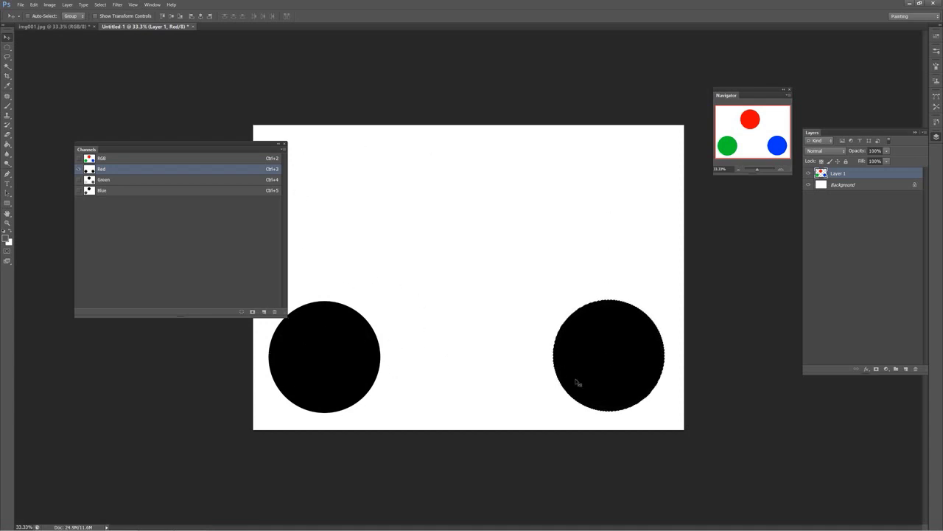
click(172, 181)
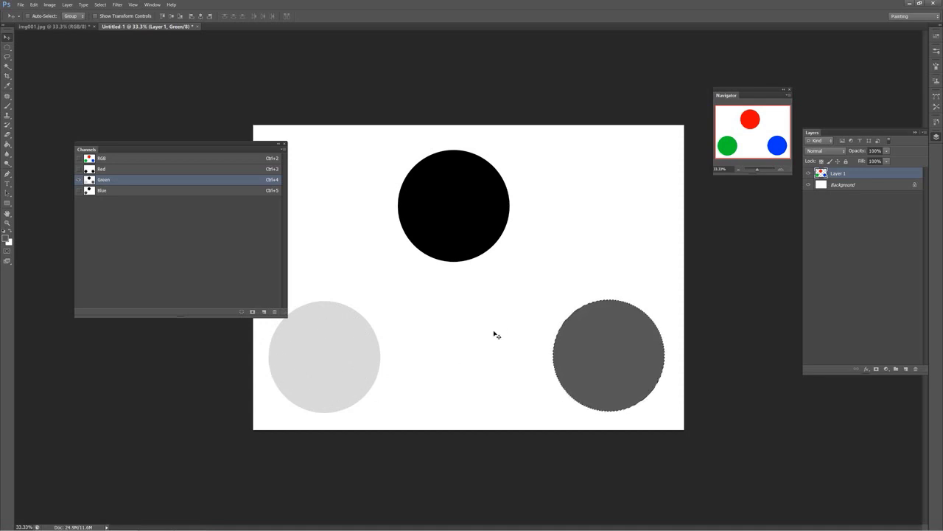
click(175, 191)
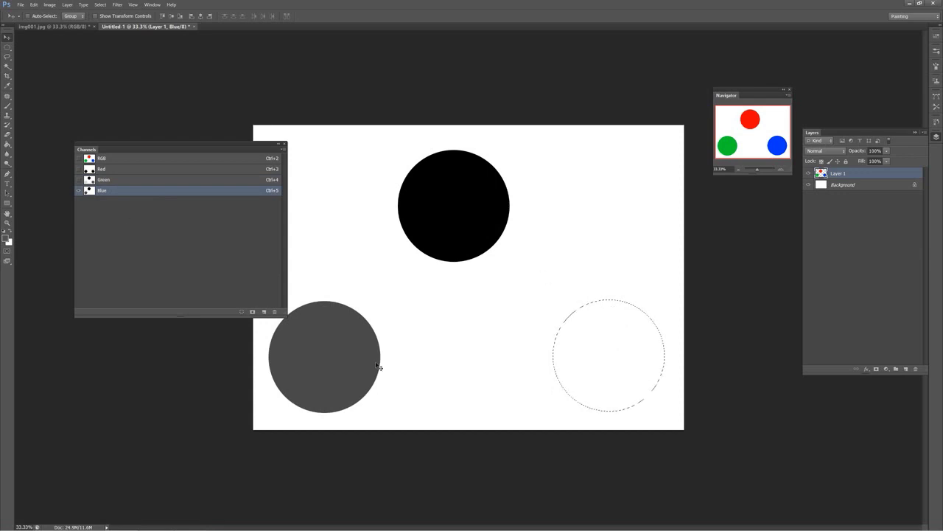
Deselect the blue circle and compare how the three circles appear in the Red, Green, Blue and composite RGB channels.
key(ctrl+d)
click(153, 181)
click(154, 191)
click(154, 170)
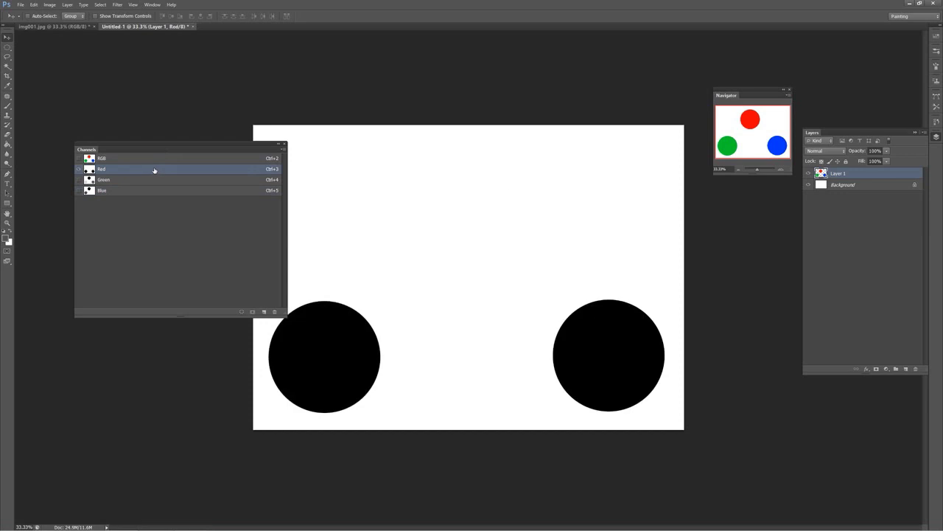
click(130, 159)
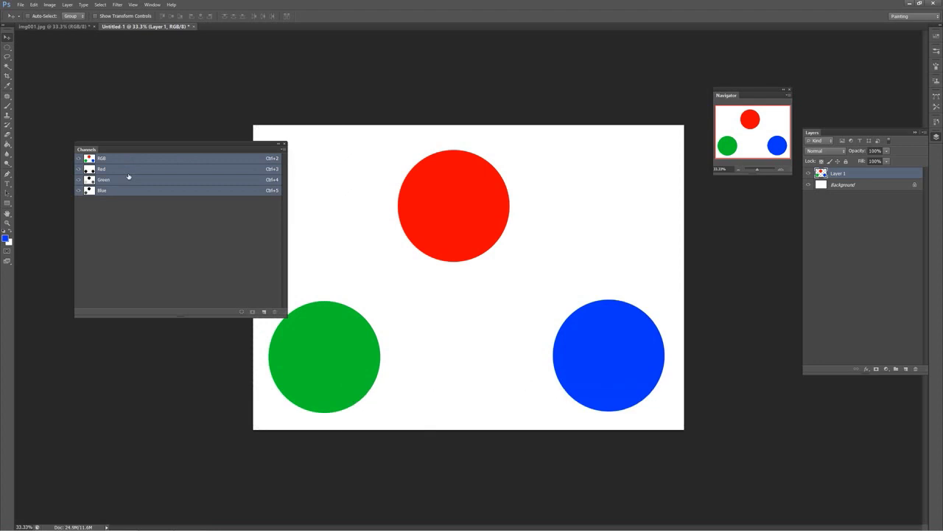
key(ctrl+3)
click(127, 180)
click(122, 191)
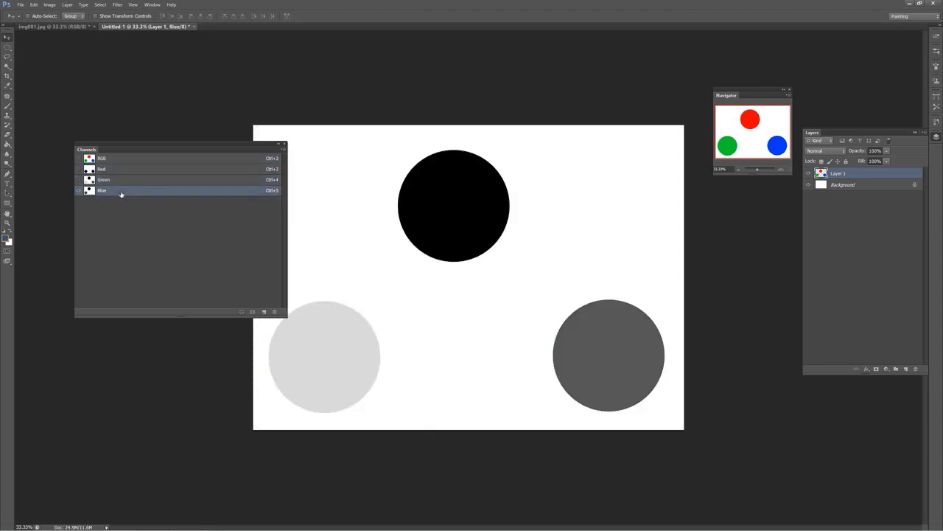
click(146, 159)
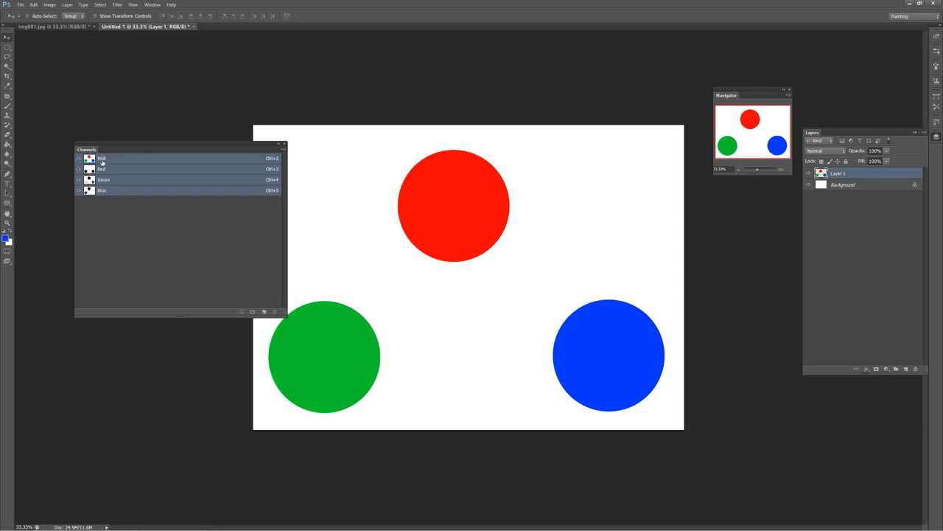
Switch to the img001.jpg comic page and move the Channels panel below the Navigator.
click(83, 28)
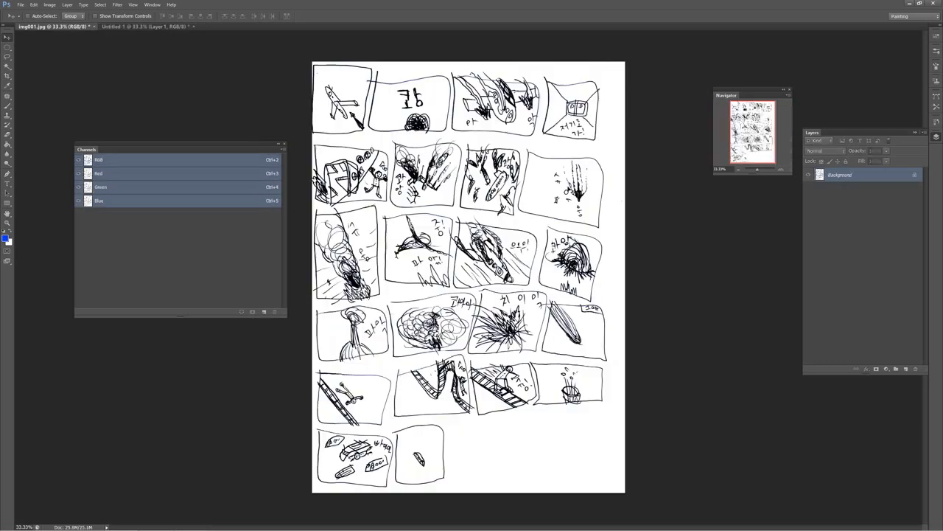
drag(88, 148, 741, 313)
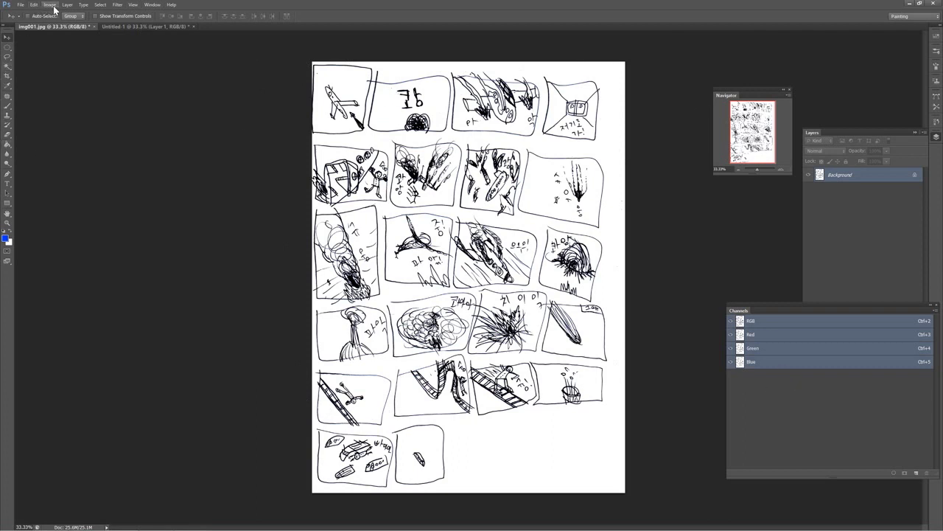
click(100, 5)
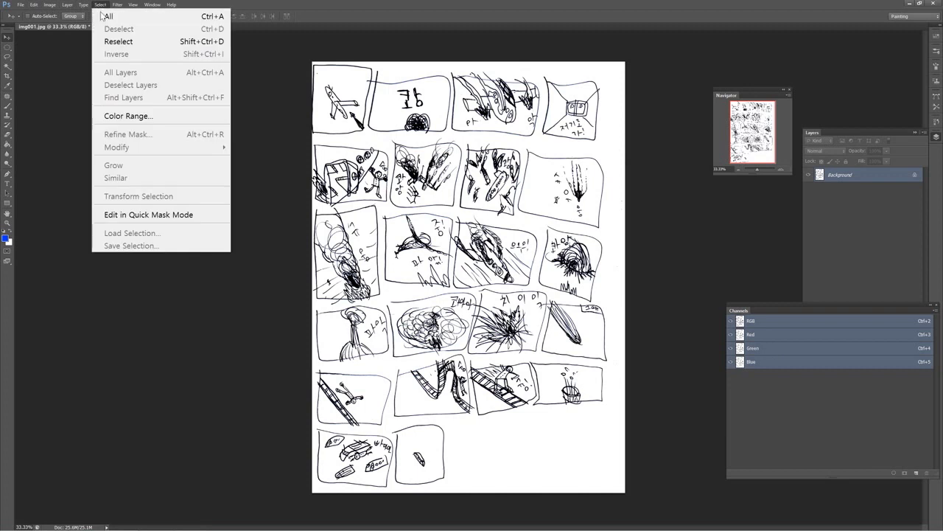
click(105, 16)
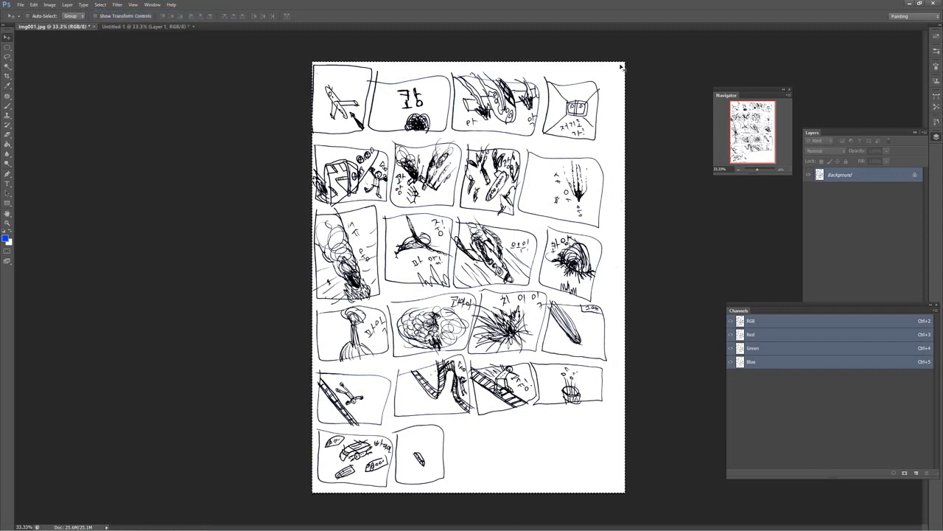
click(100, 4)
click(111, 29)
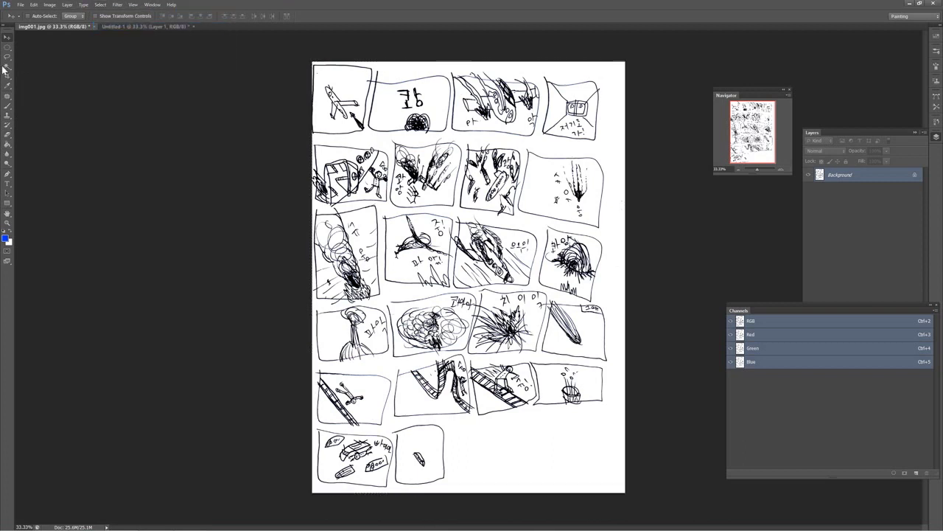
Select the entire comic page with the Rectangular Marquee tool and copy it.
drag(8, 49, 40, 54)
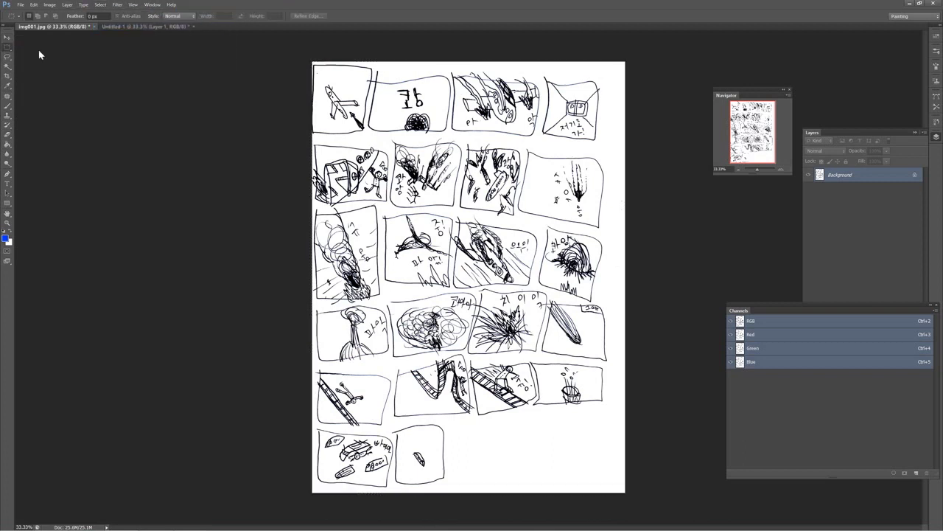
drag(313, 60, 632, 409)
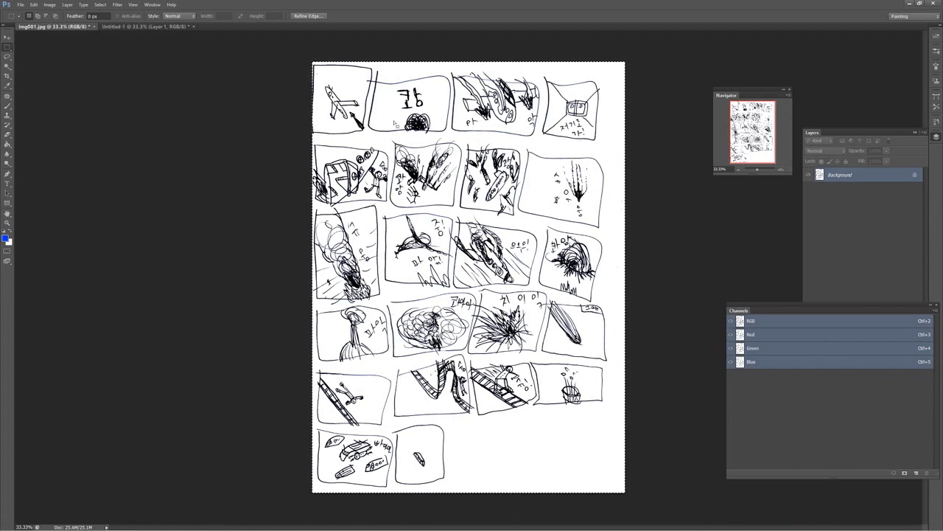
click(33, 6)
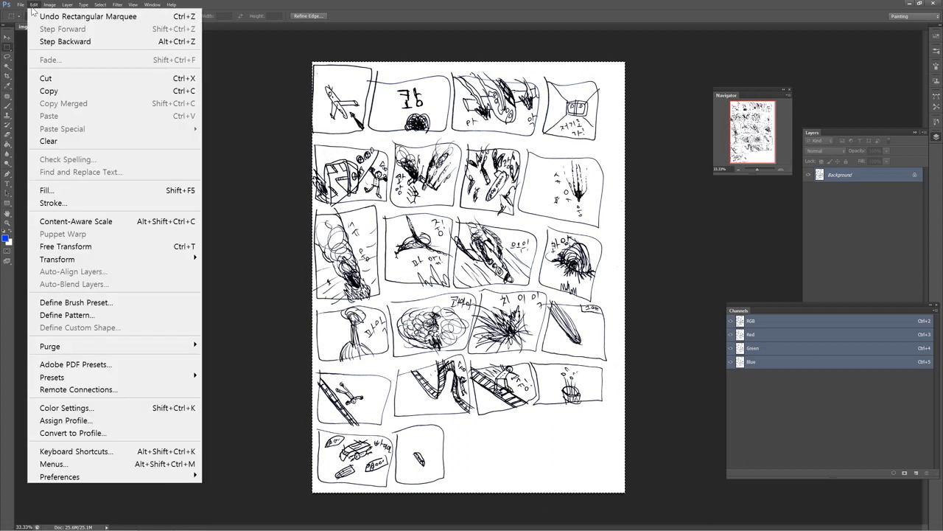
click(78, 95)
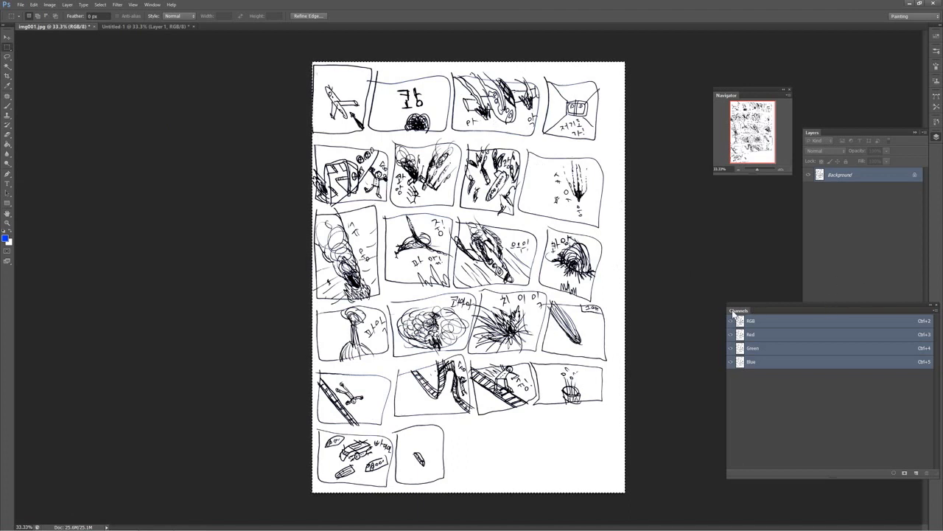
Move the Channels panel closer to the comic page, then close and reopen it.
drag(731, 309, 661, 279)
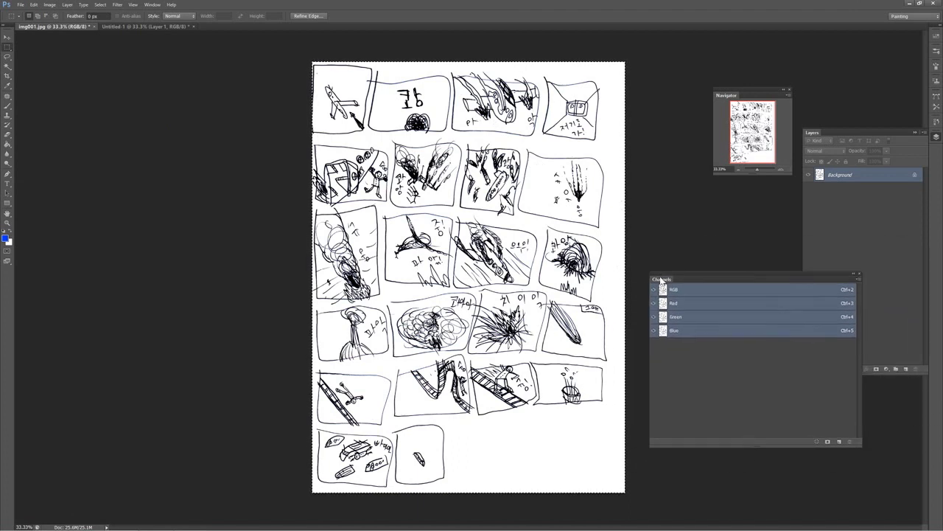
click(860, 275)
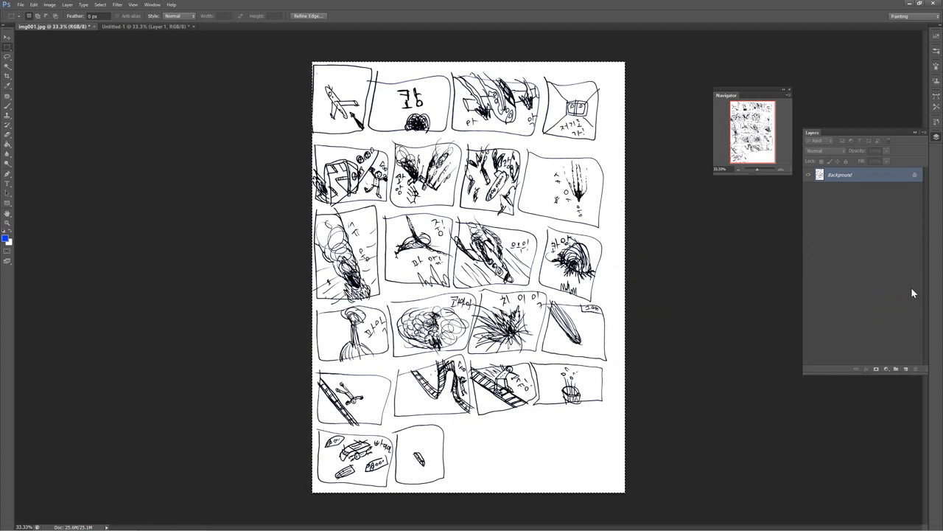
click(152, 5)
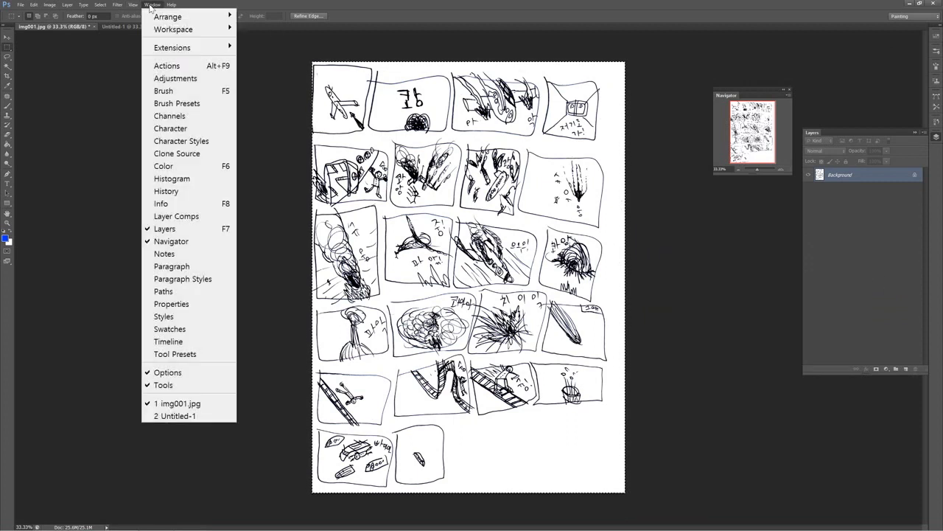
click(198, 117)
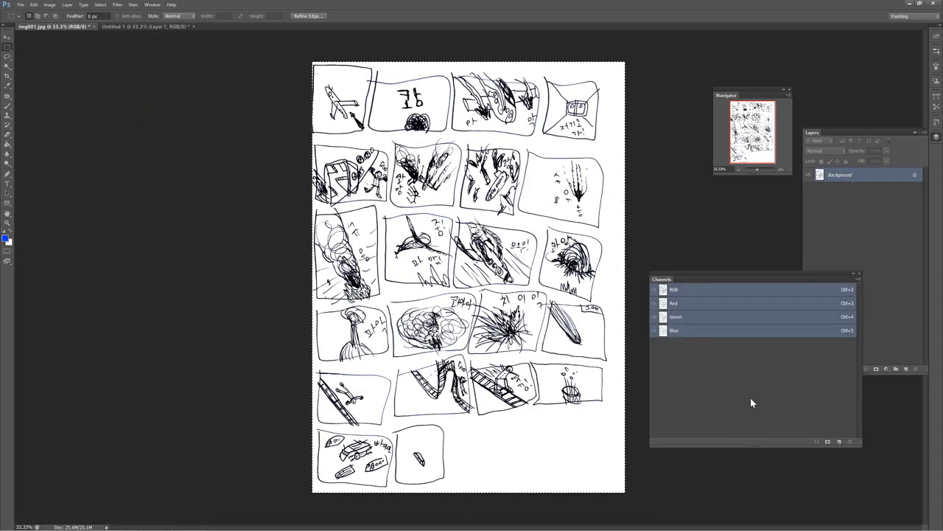
Create a new alpha channel and paste the copied comic page into it.
click(840, 442)
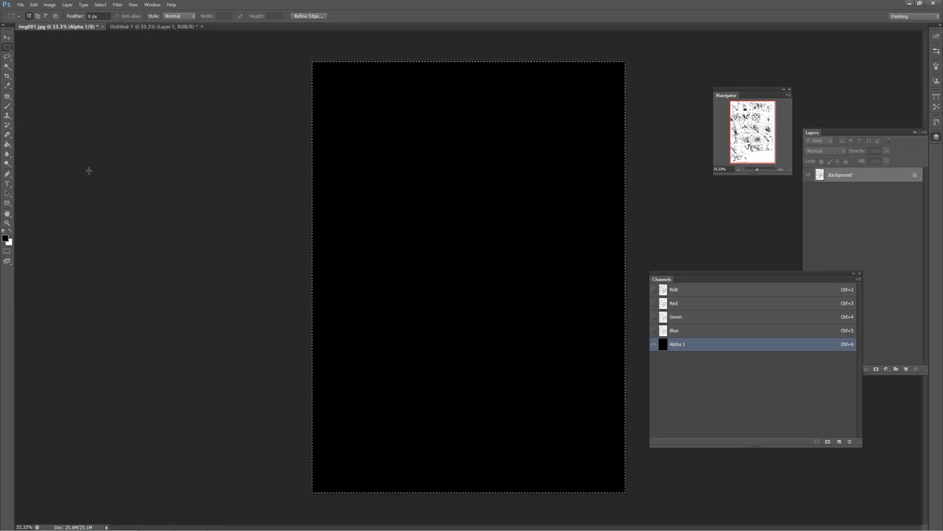
click(33, 5)
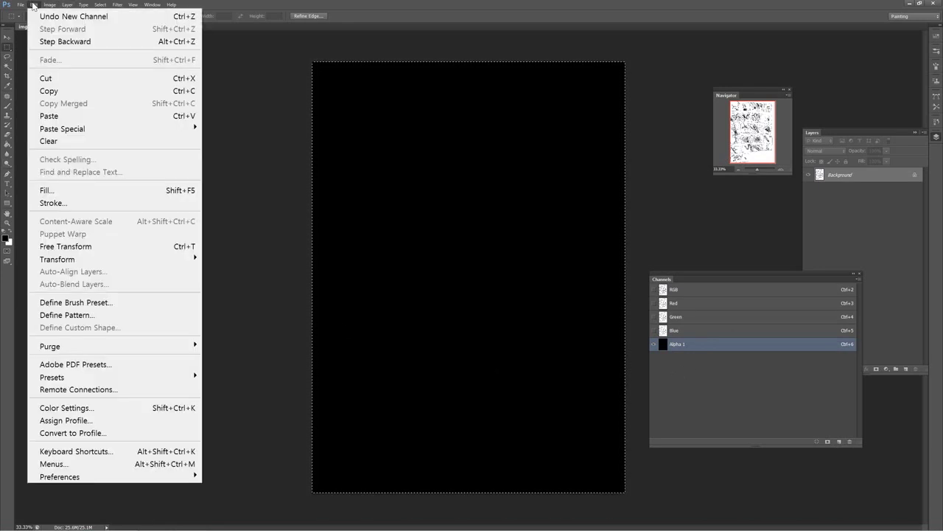
mouse_move(96, 131)
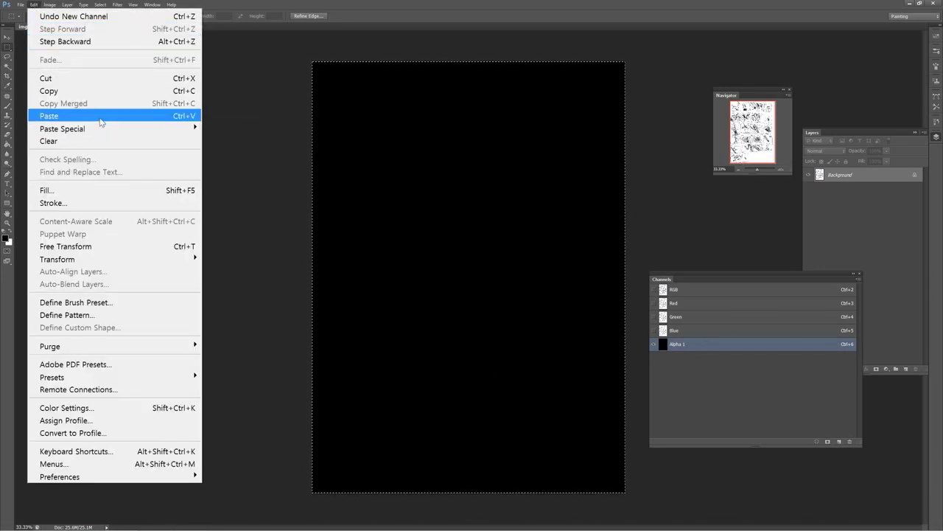
click(102, 117)
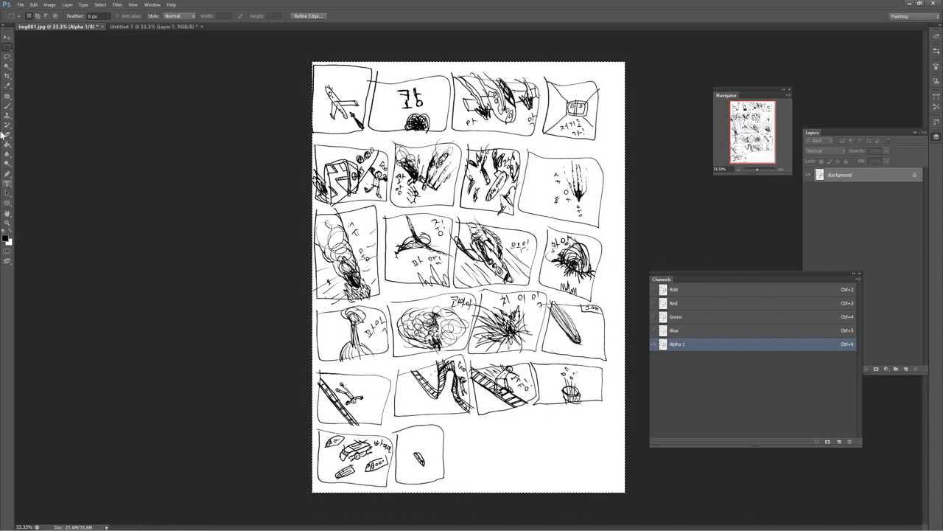
Invert the Alpha 1 channel so its line art is white on black.
click(51, 5)
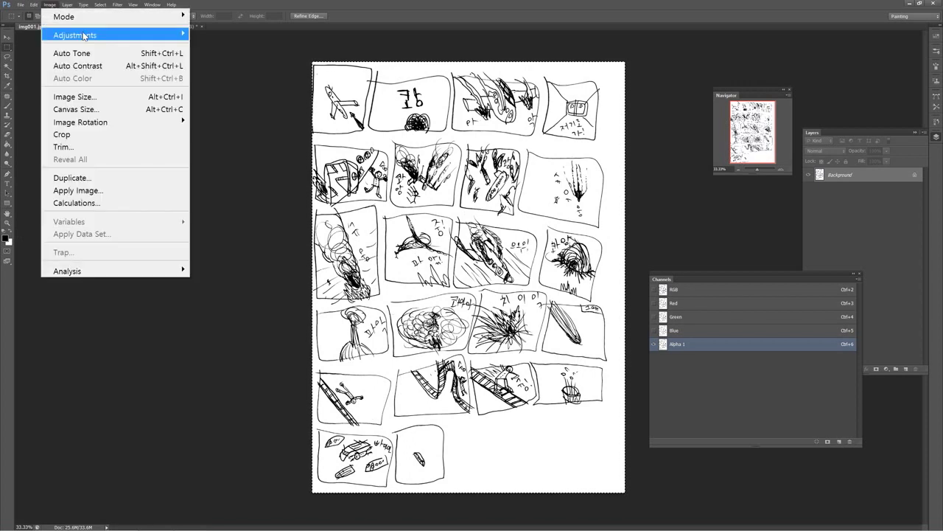
mouse_move(83, 36)
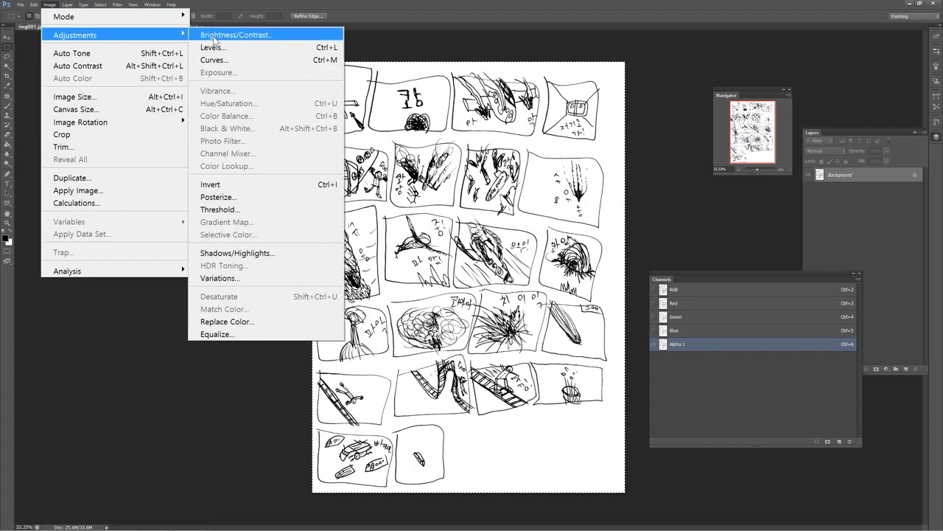
click(275, 183)
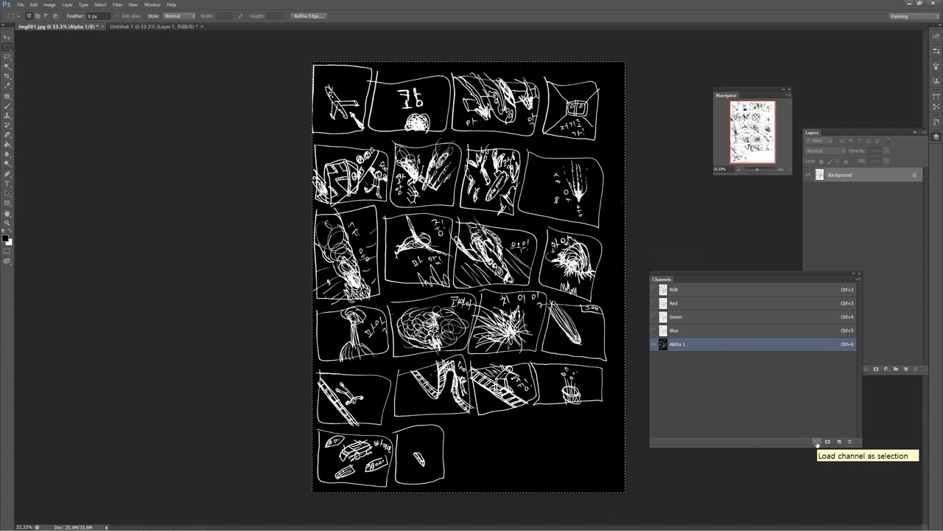
click(100, 4)
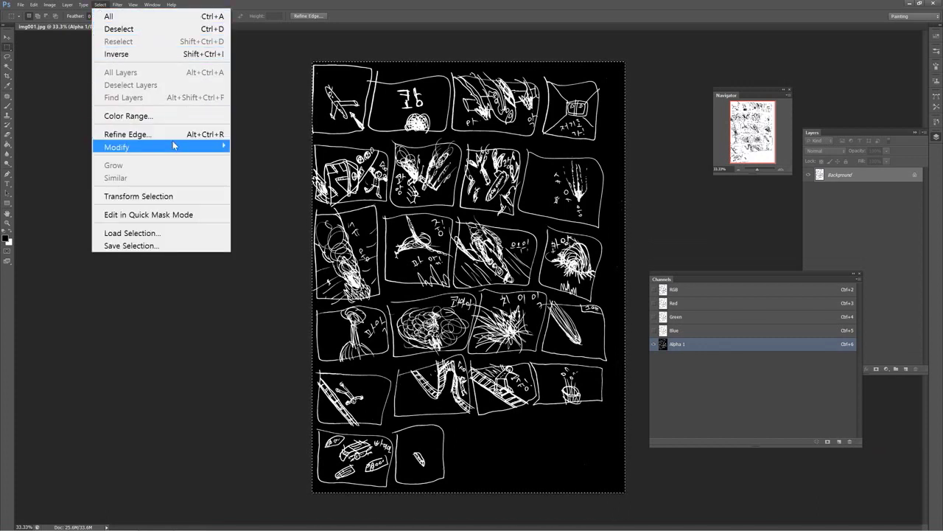
click(184, 197)
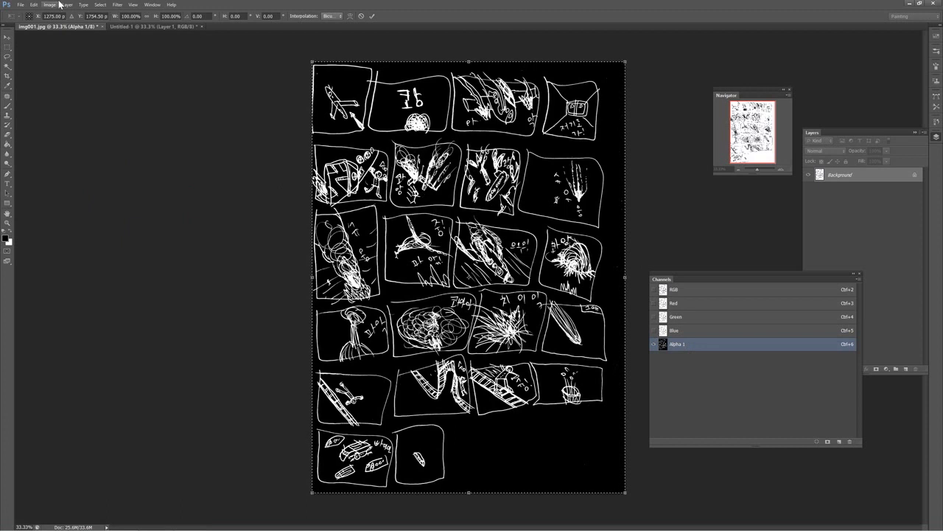
click(107, 5)
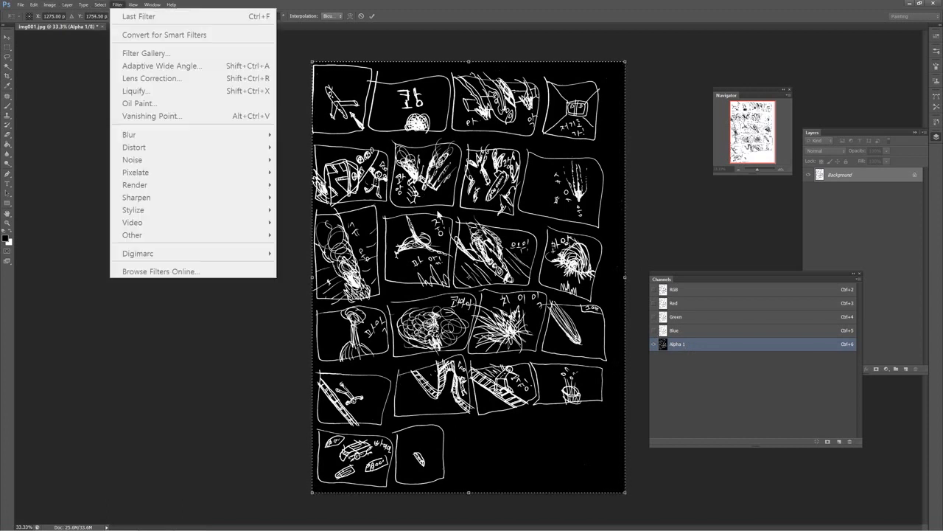
click(712, 413)
key(Return)
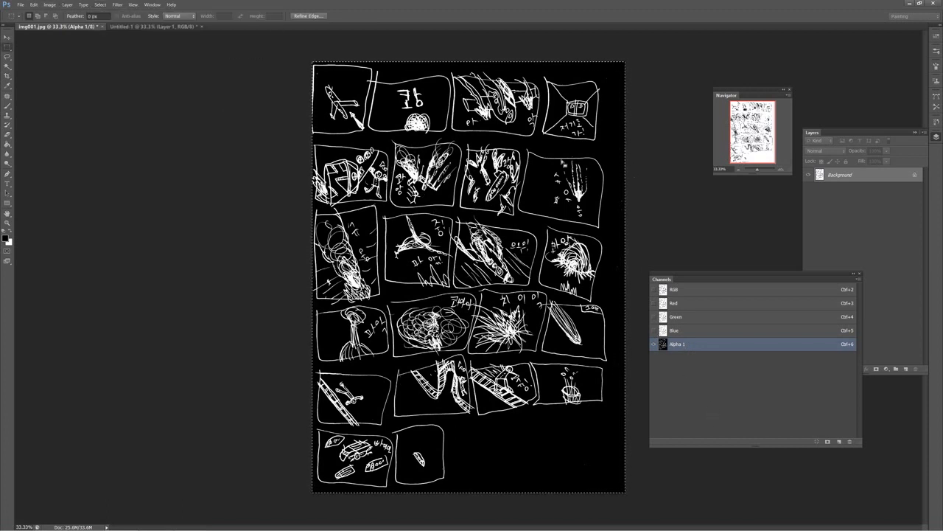
click(100, 5)
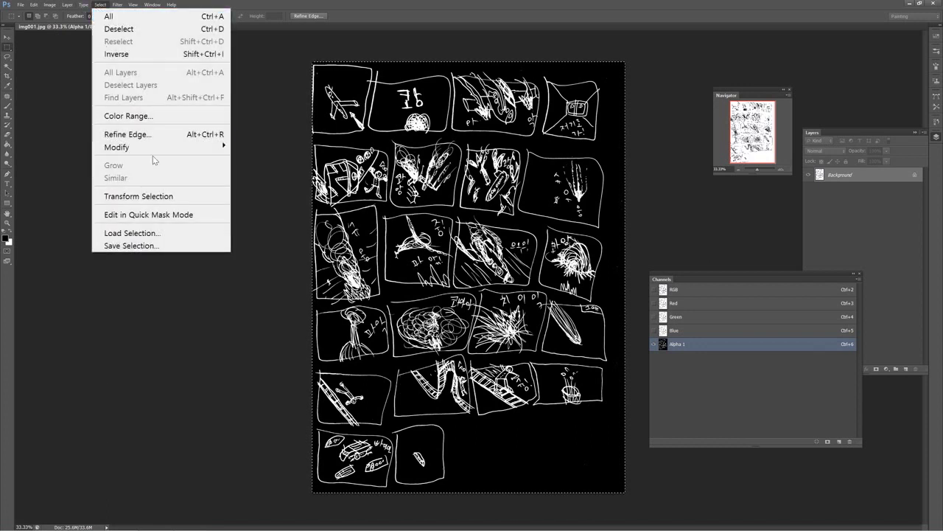
click(149, 234)
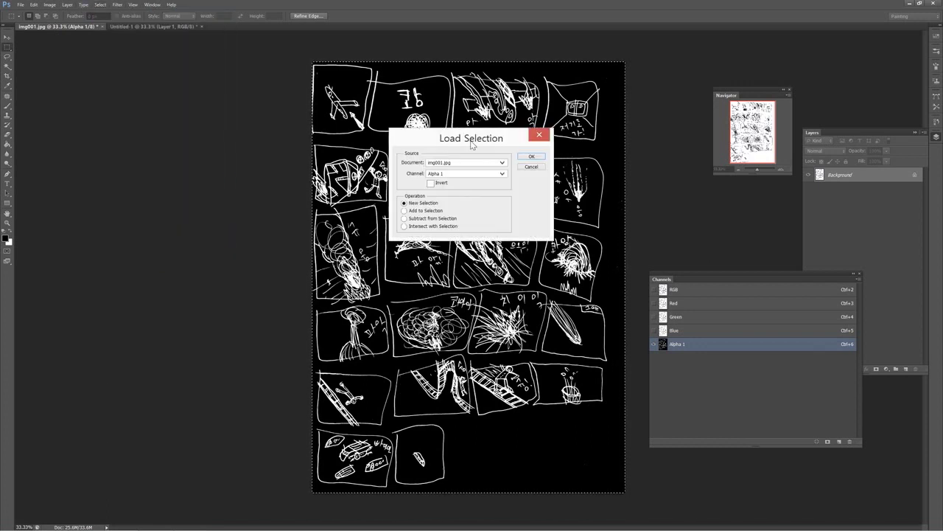
click(543, 136)
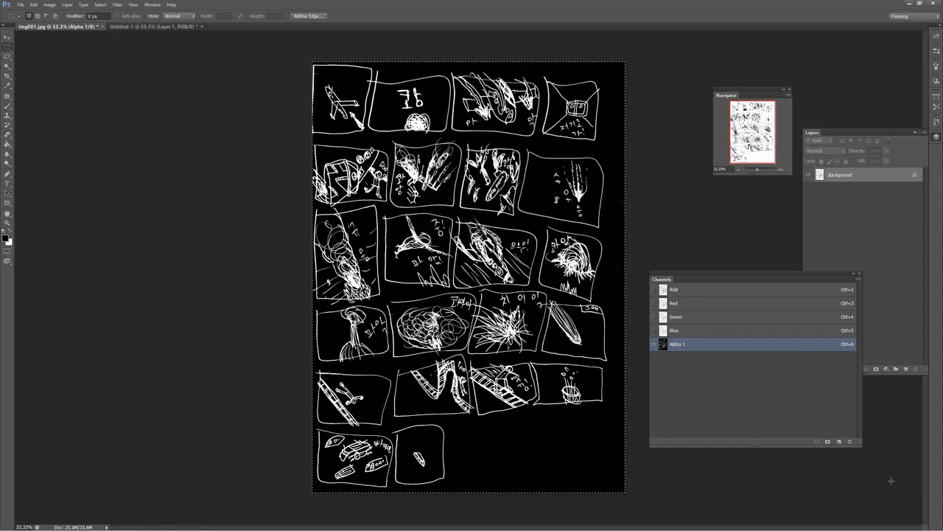
Load the Alpha 1 channel as a selection, then replace it with a selection of the whole canvas.
click(818, 442)
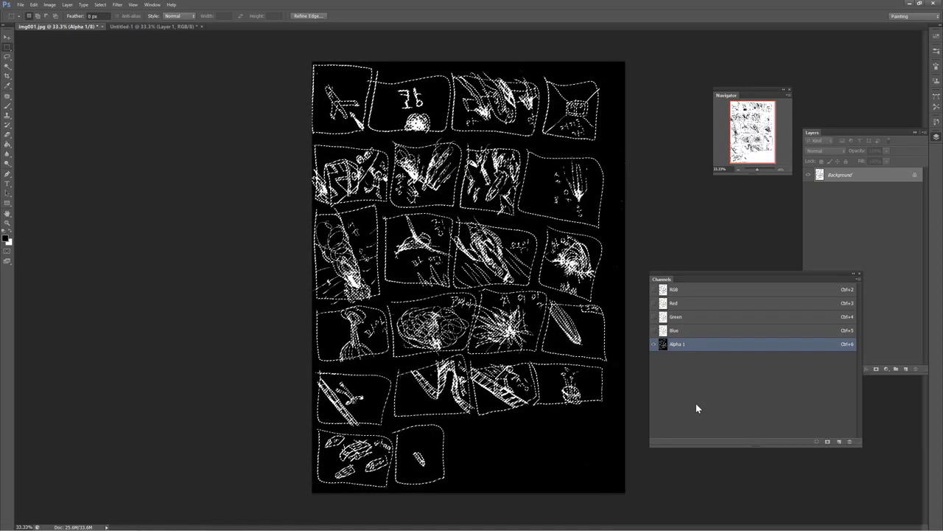
key(ctrl+a)
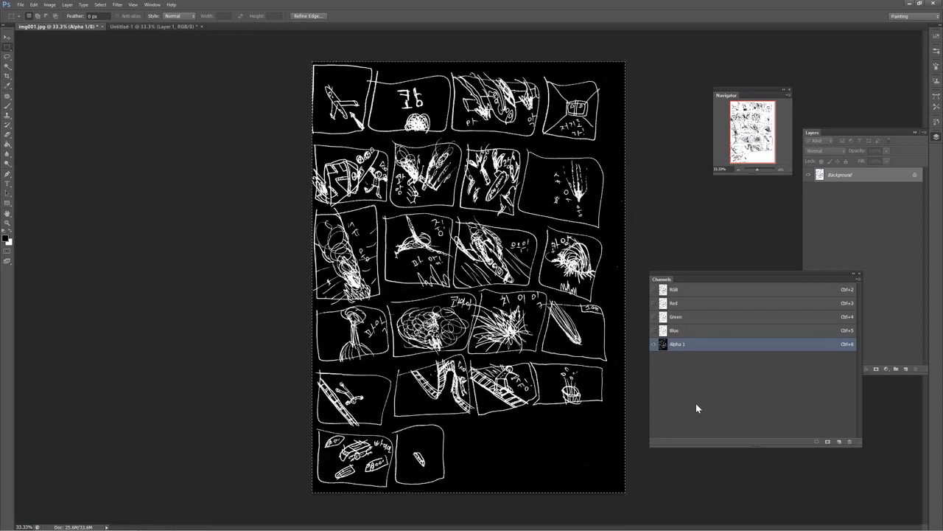
Use Load Selection to make a new selection from the Alpha 1 channel of img001.jpg.
click(100, 5)
click(154, 233)
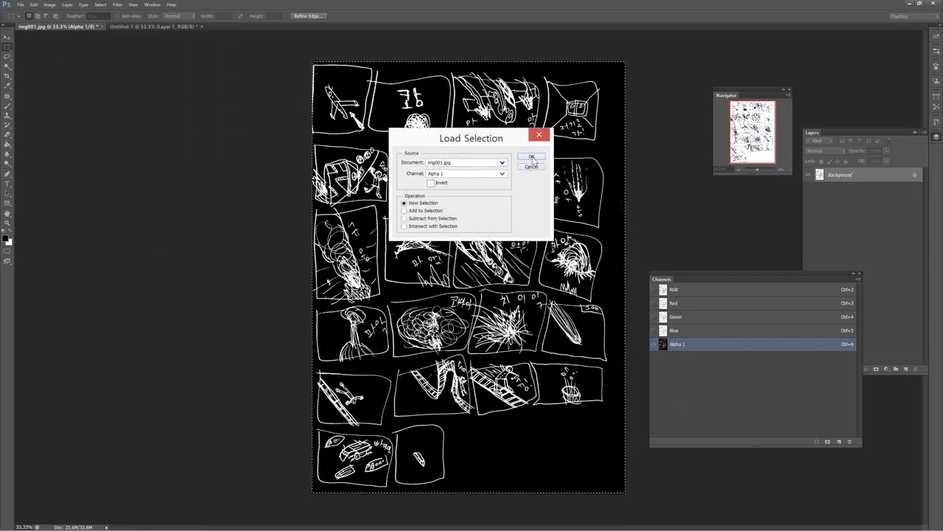
click(532, 158)
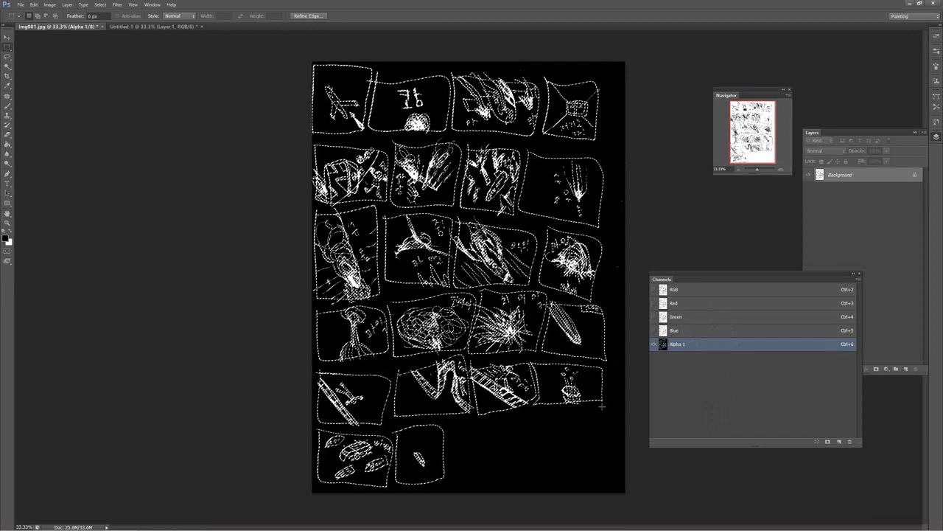
Compare the RGB channels with the Alpha 1 channel, ending with the RGB channels shown and Alpha 1 hidden.
click(654, 290)
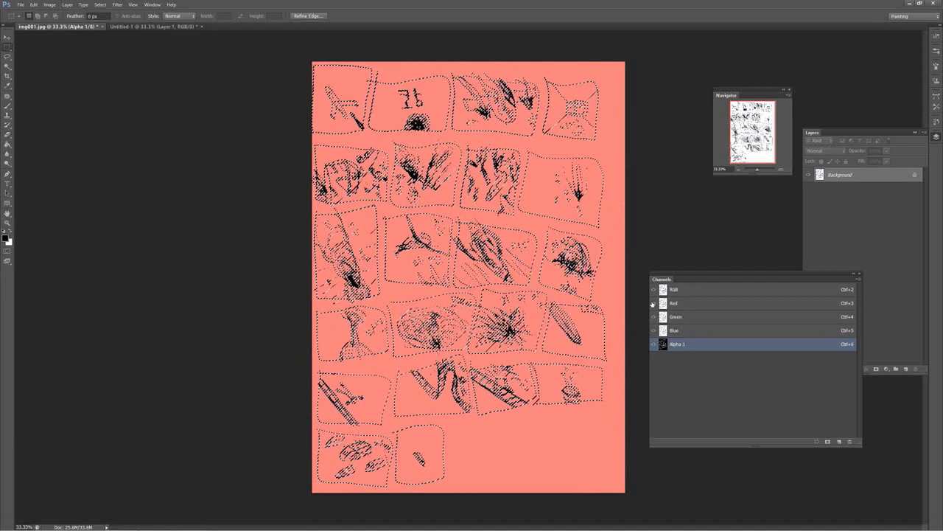
click(653, 290)
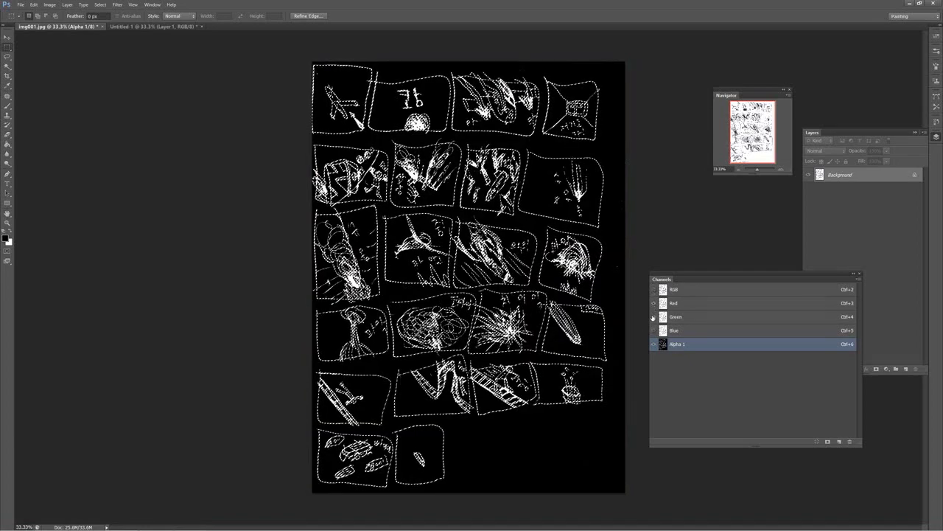
drag(655, 302, 654, 316)
click(654, 317)
click(654, 303)
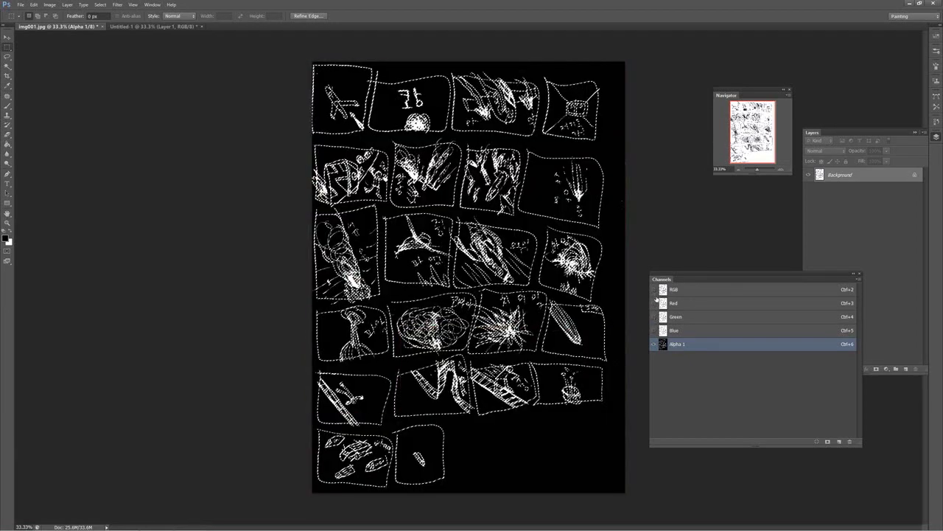
click(653, 290)
click(653, 346)
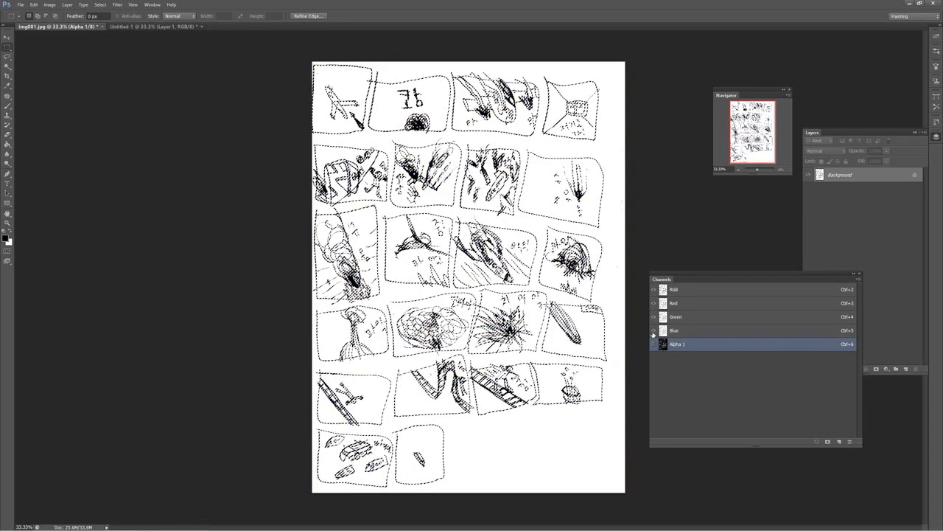
Toggle the visibility of the Blue, Green, Red and Alpha 1 channels to examine what each contributes to the page.
click(653, 331)
click(653, 317)
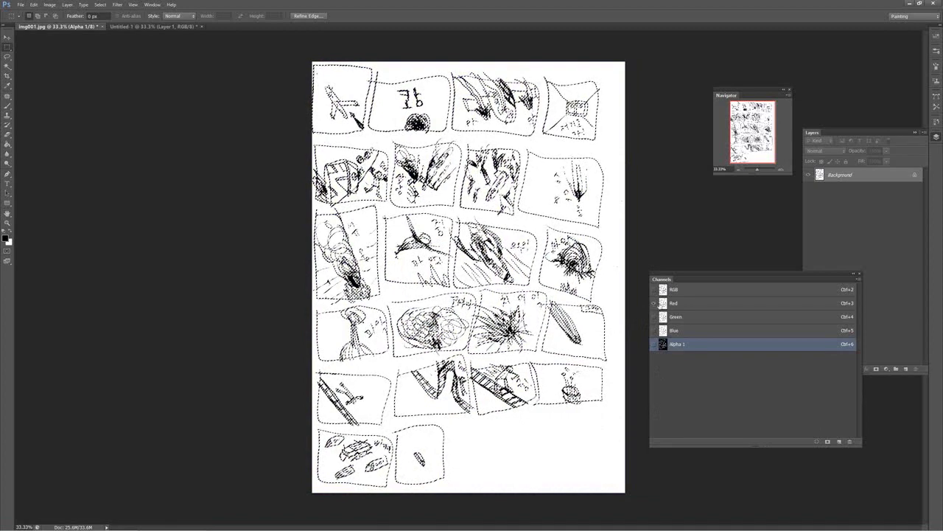
click(654, 302)
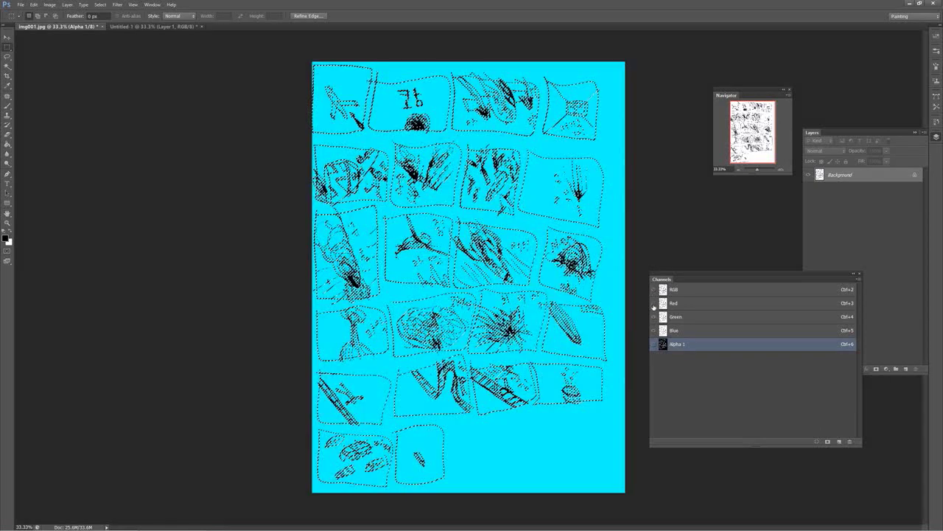
click(653, 290)
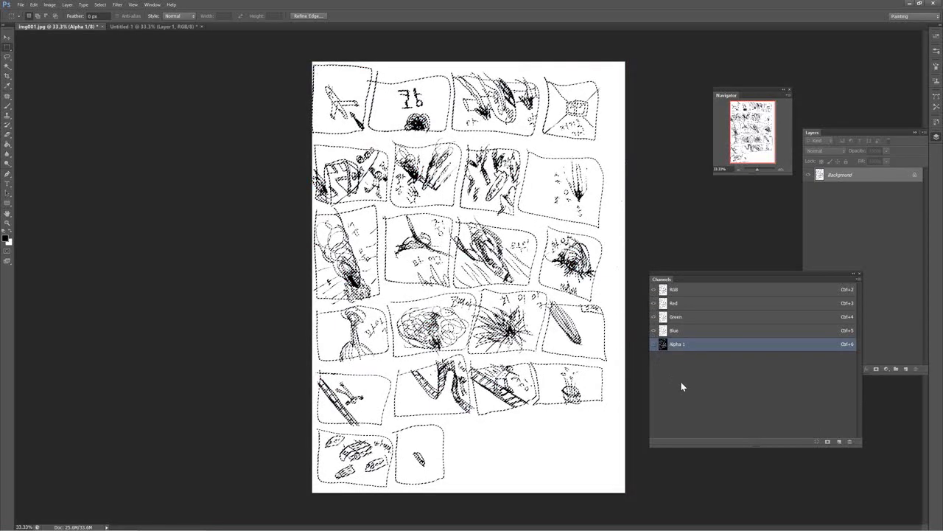
click(654, 343)
click(653, 344)
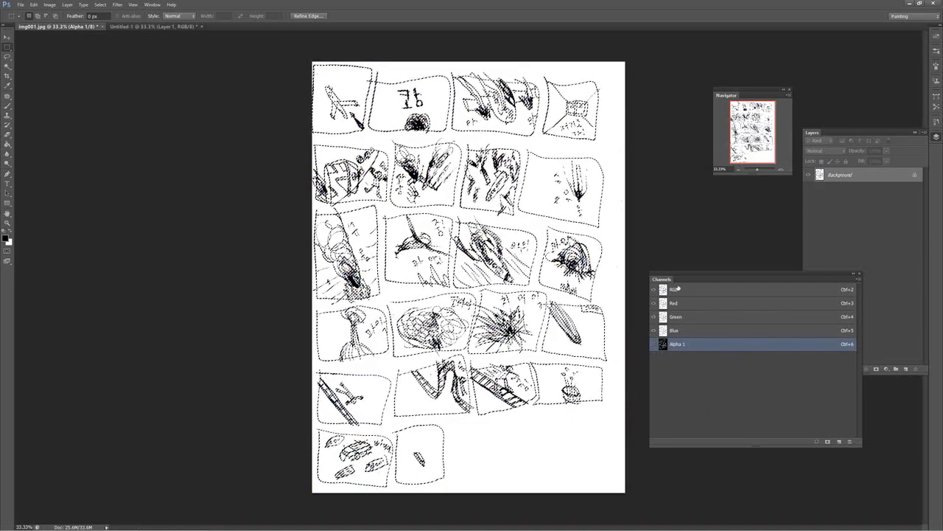
Move the Channels panel out of the way and add a new empty layer above the Background.
drag(673, 278, 775, 345)
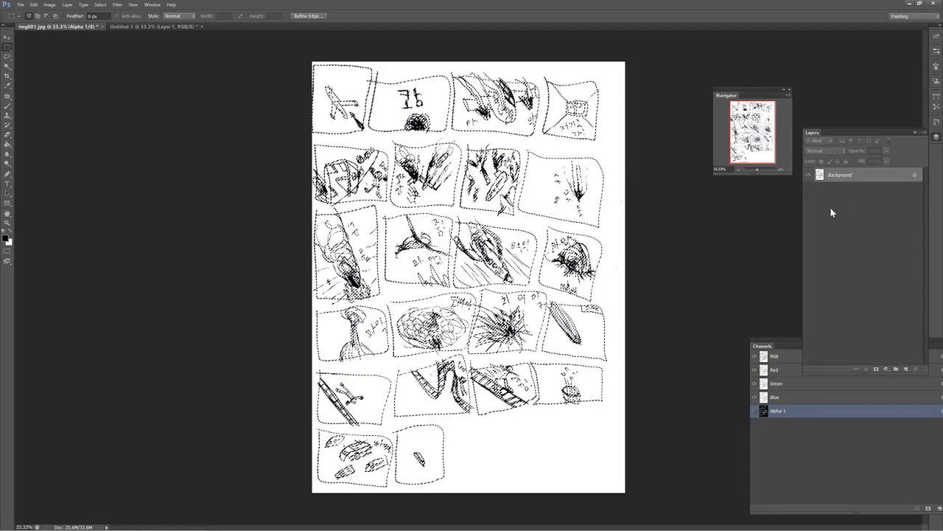
click(906, 369)
key(ctrl+2)
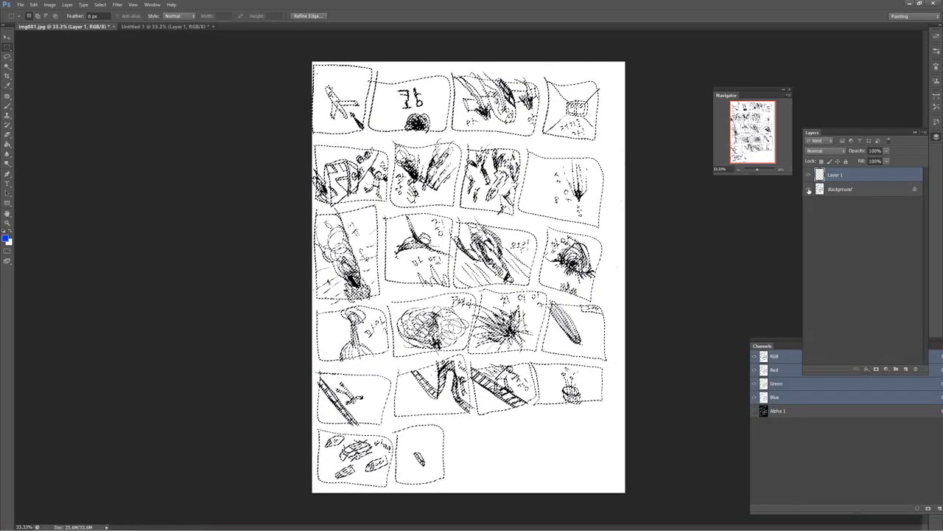
Hide the Background layer, switching it on and off to compare the scan with the empty layer and selection.
click(808, 189)
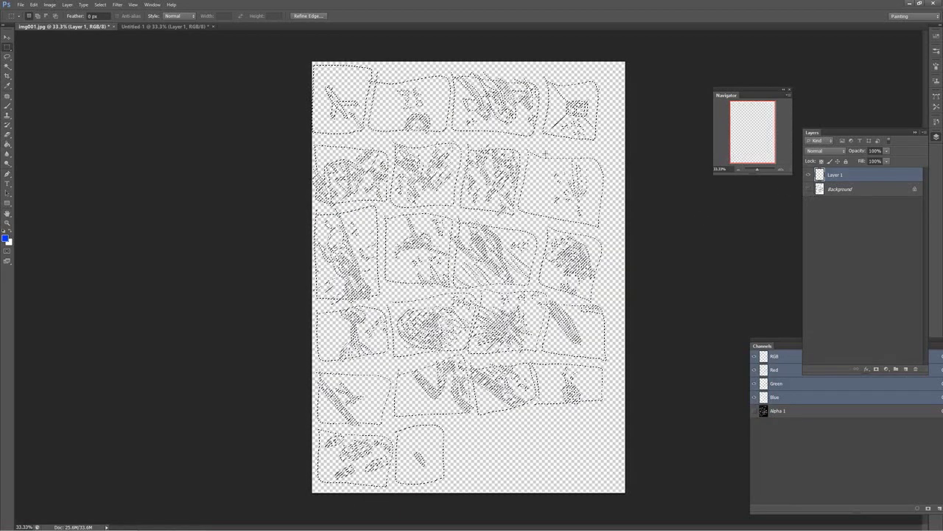
click(809, 189)
click(809, 188)
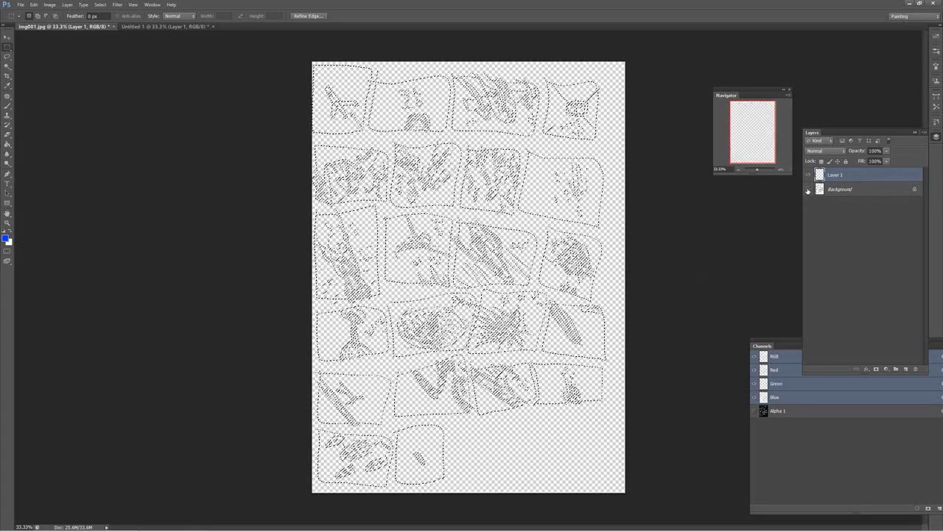
click(809, 189)
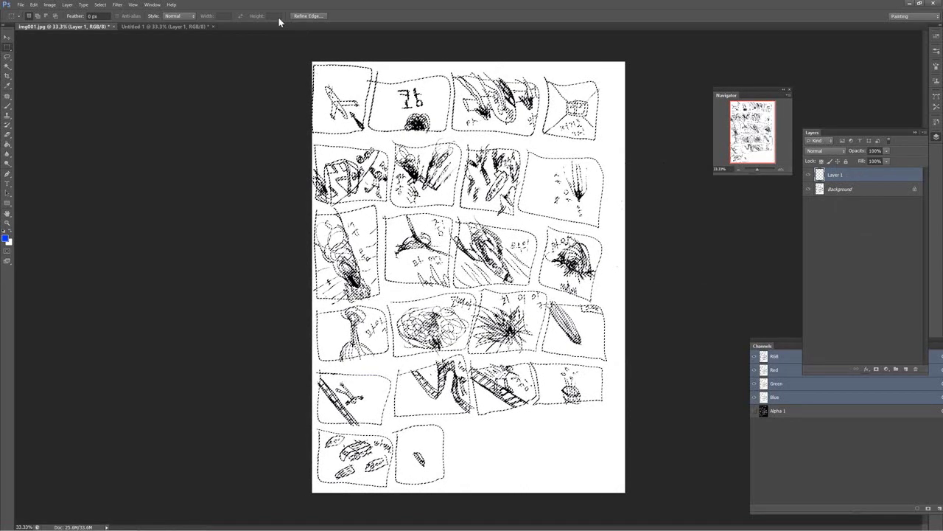
click(809, 190)
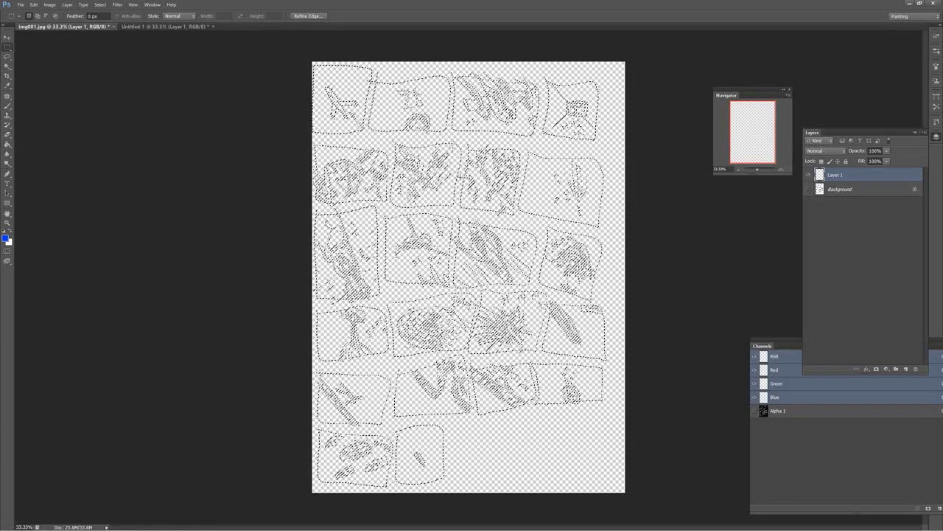
Fill the line-art selection on Layer 1 with black in Normal mode at 100% opacity, and deselect.
click(33, 5)
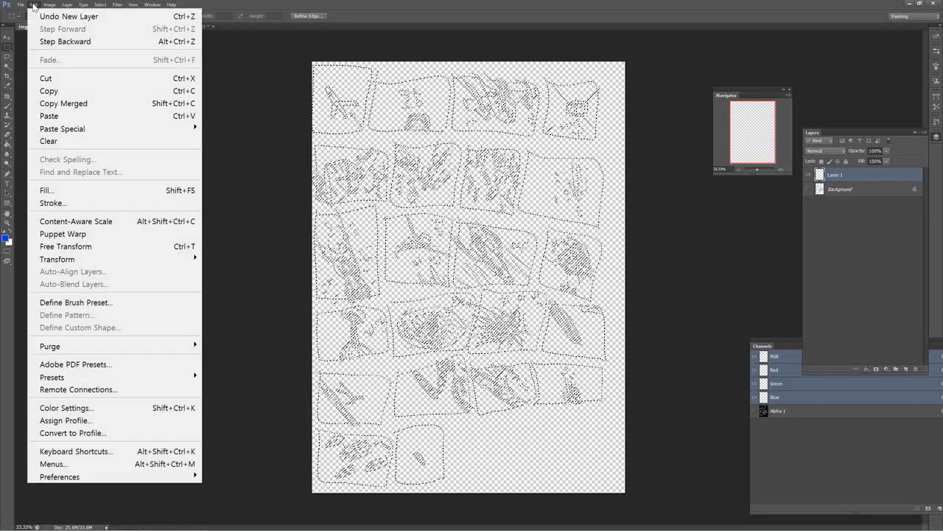
click(95, 192)
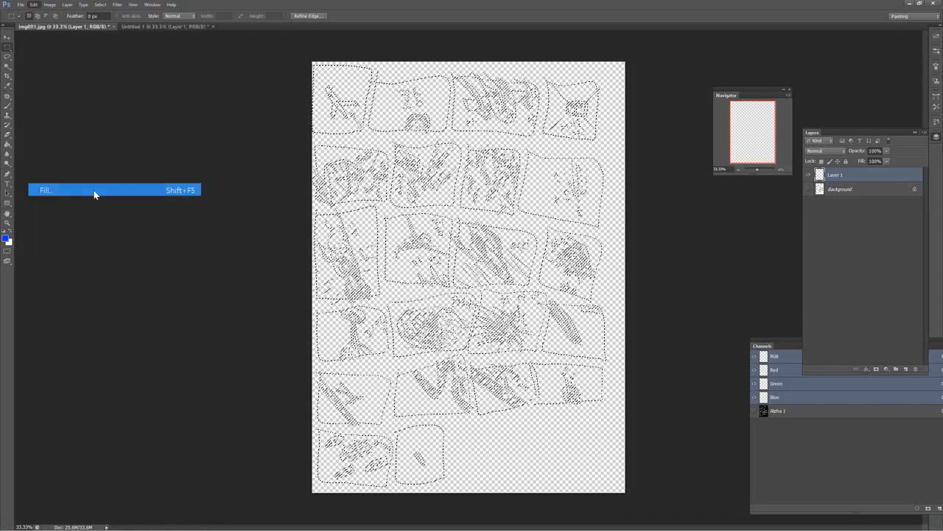
drag(480, 142, 114, 116)
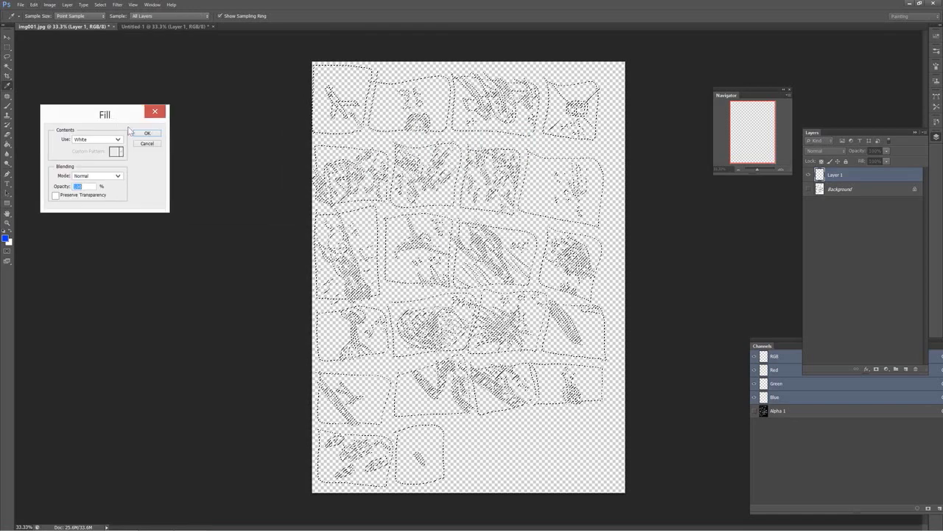
click(117, 140)
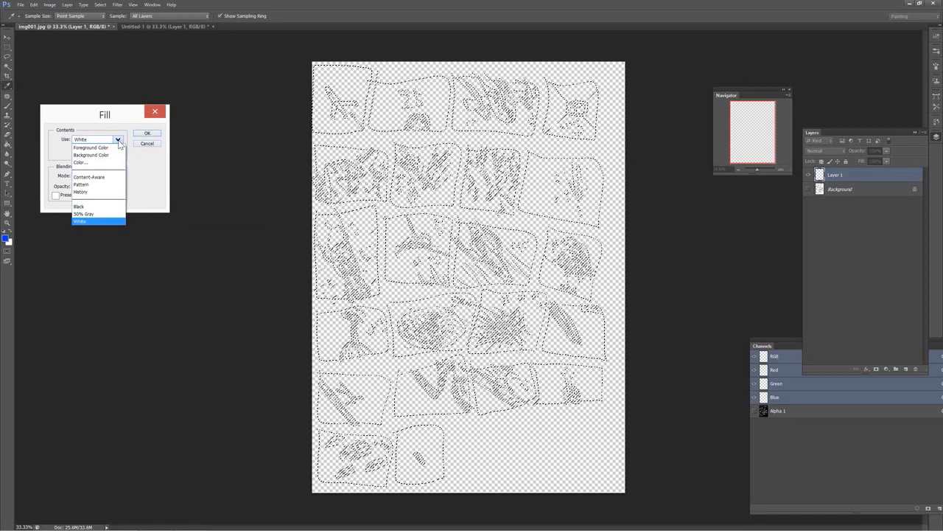
click(96, 206)
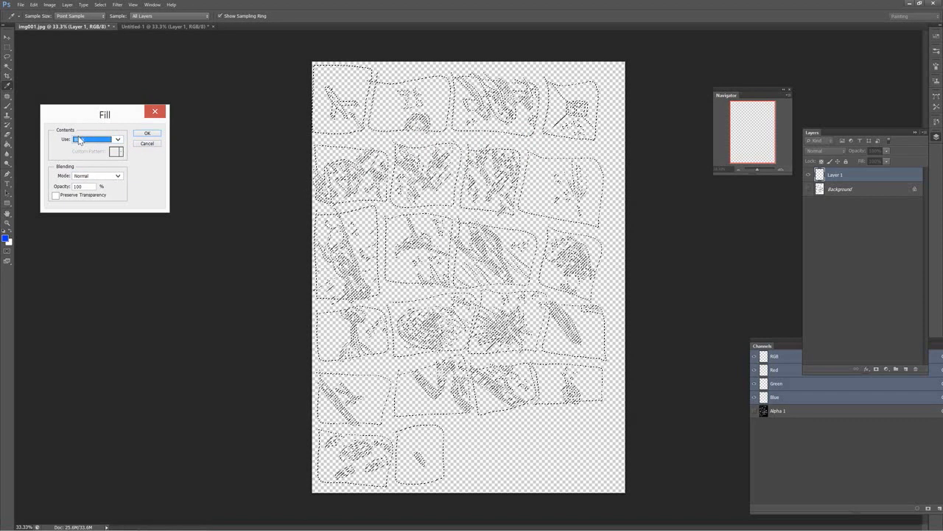
click(146, 133)
key(m)
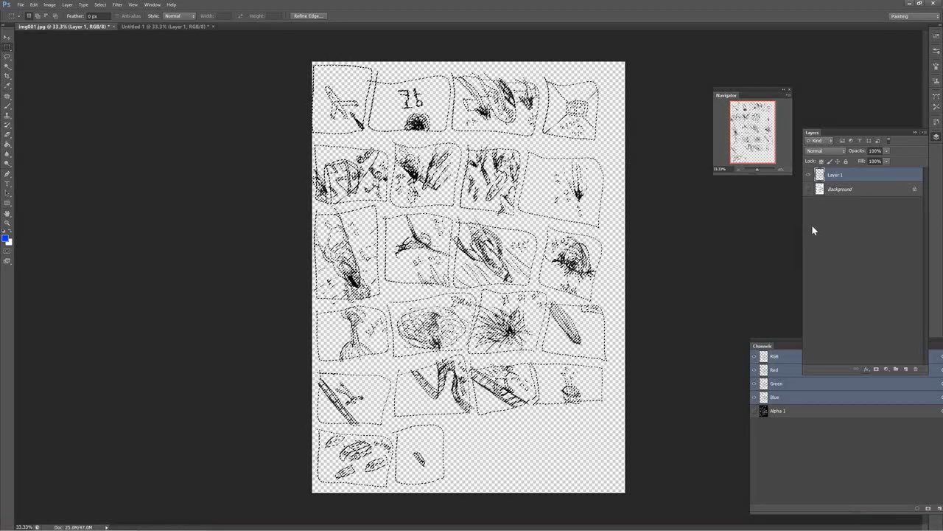
click(99, 6)
click(114, 30)
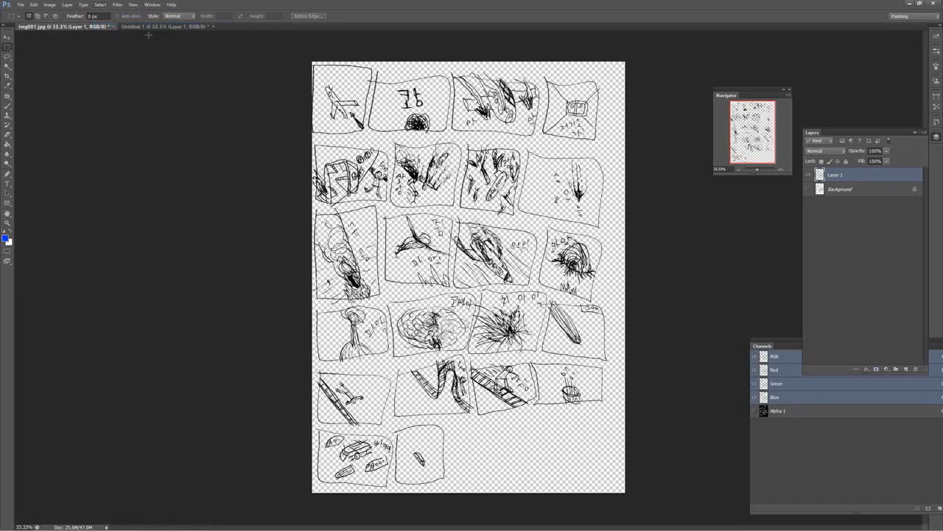
Switch the Background layer on and off to compare the original scan with the extracted line art.
click(7, 36)
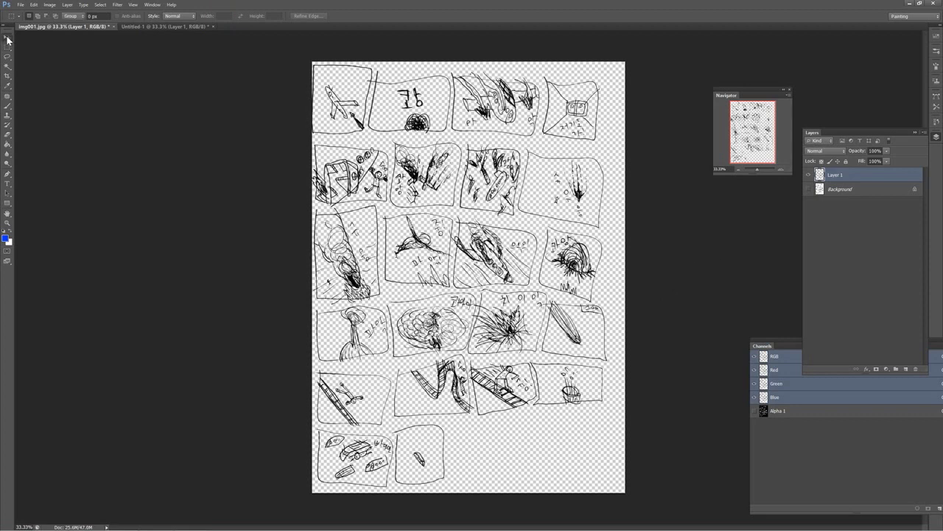
click(858, 246)
click(809, 190)
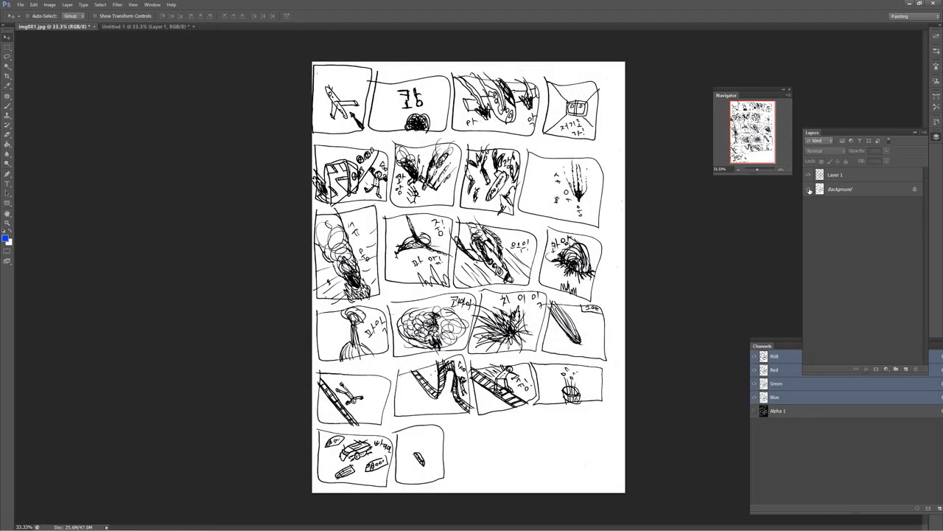
click(809, 189)
click(810, 190)
click(809, 189)
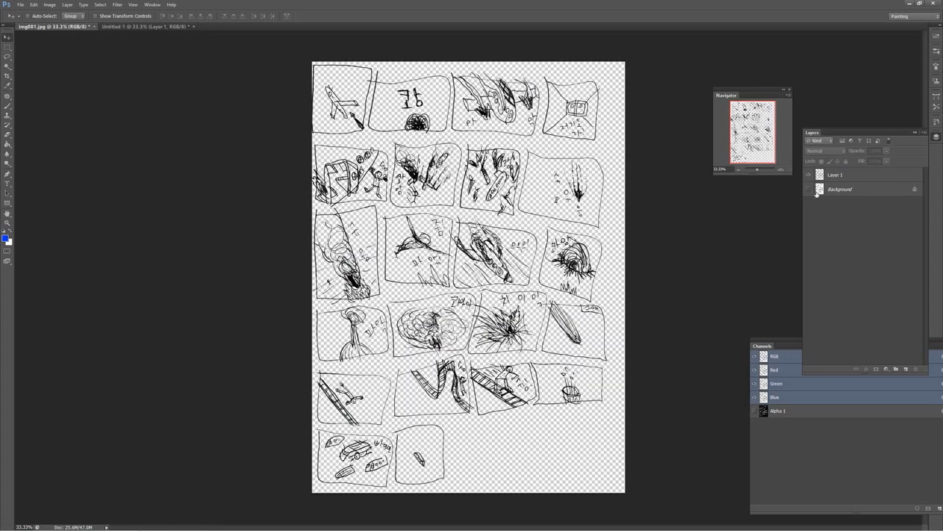
Add a new layer directly above the Background and hide Layer 1.
click(860, 192)
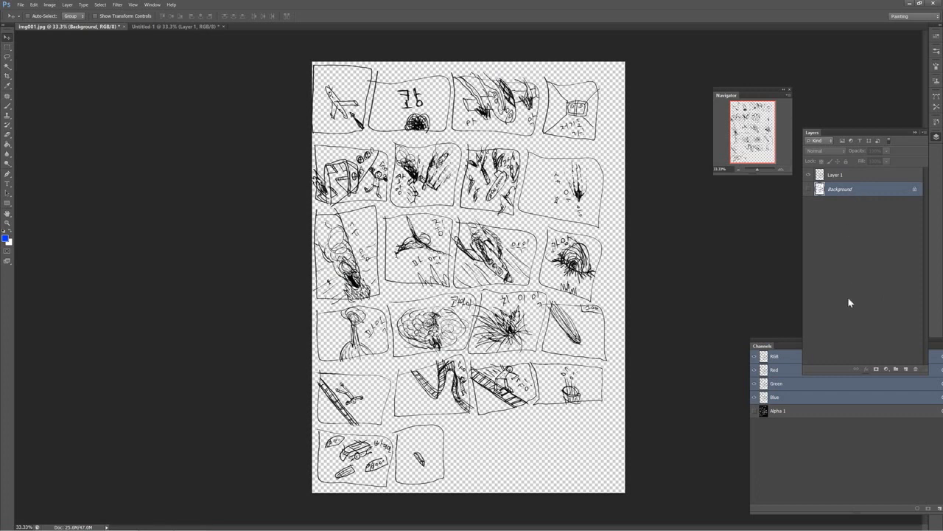
click(906, 368)
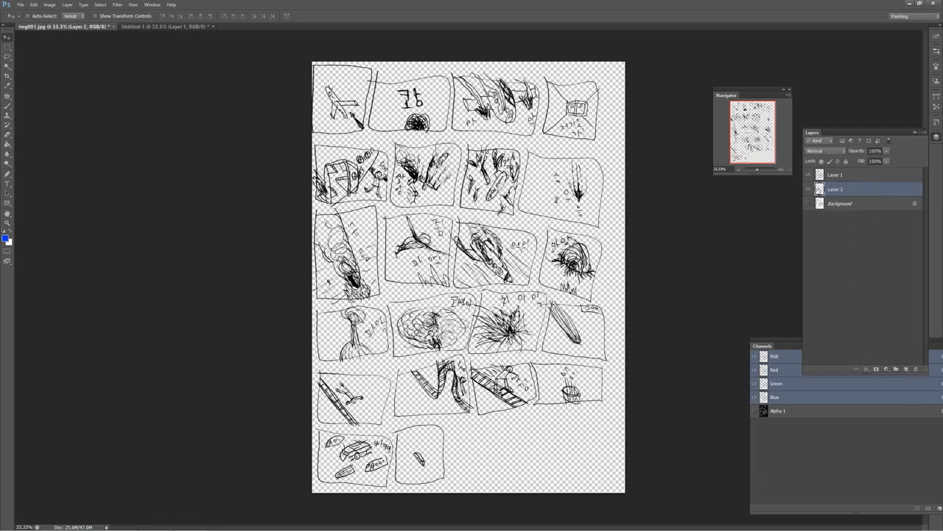
click(810, 174)
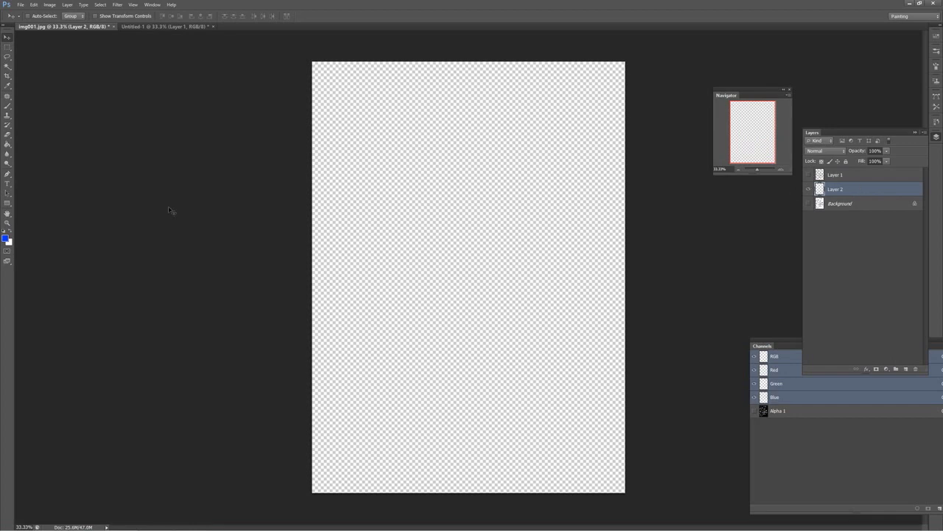
Fill Layer 2 with white using the Paint Bucket, and reset the foreground and background colours to black and white.
key(x)
click(7, 145)
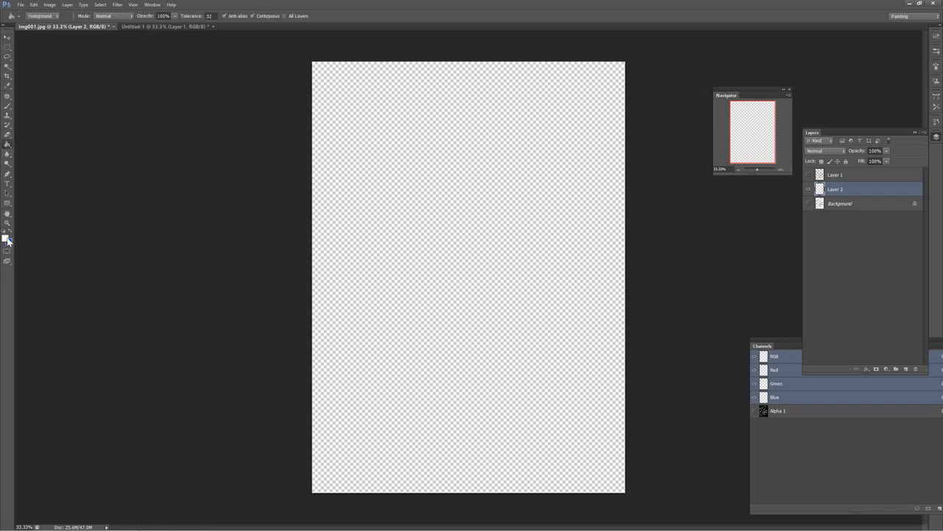
click(385, 214)
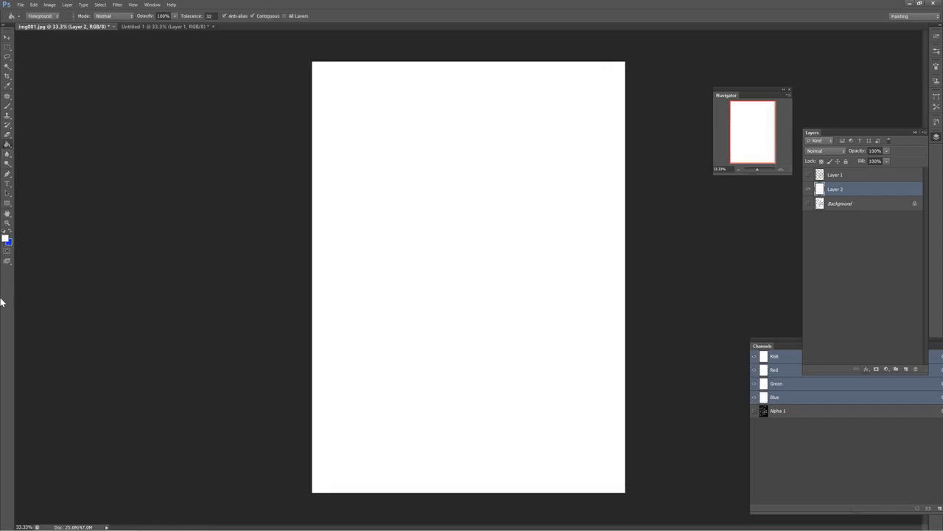
click(5, 233)
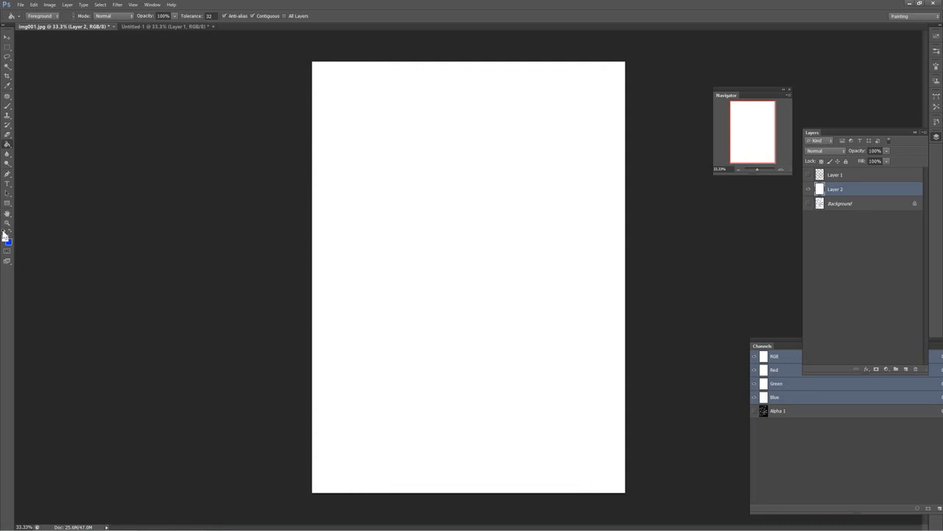
Show Layer 1 over the white Layer 2 with the Background hidden, comparing the result with the original scan.
click(808, 174)
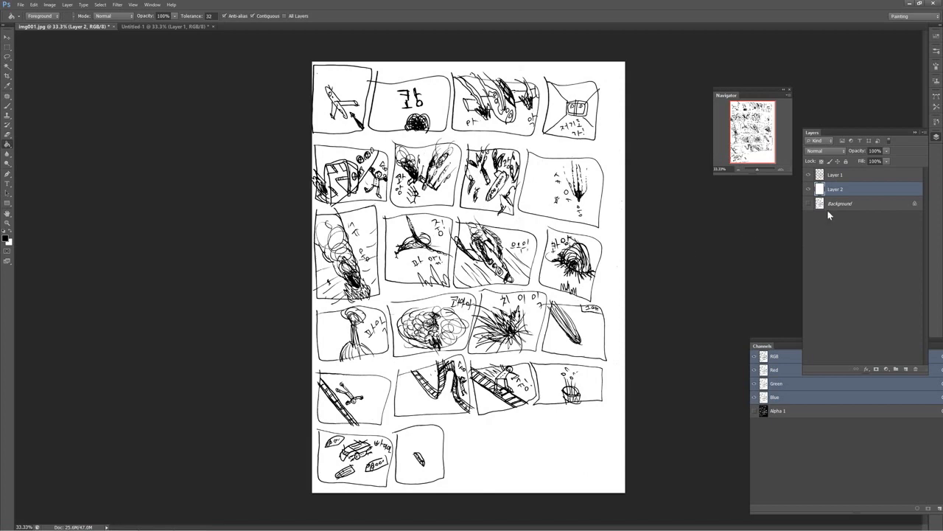
click(809, 175)
click(808, 175)
drag(809, 179, 814, 207)
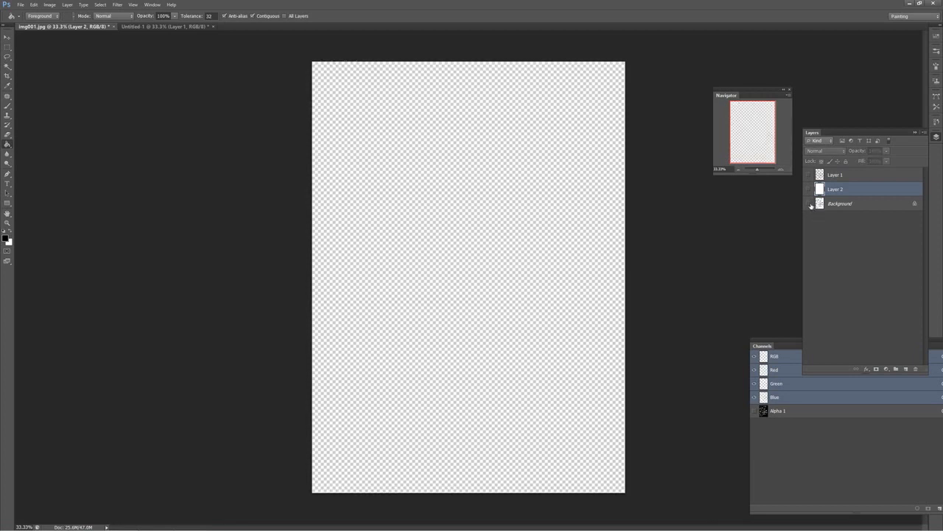
click(810, 205)
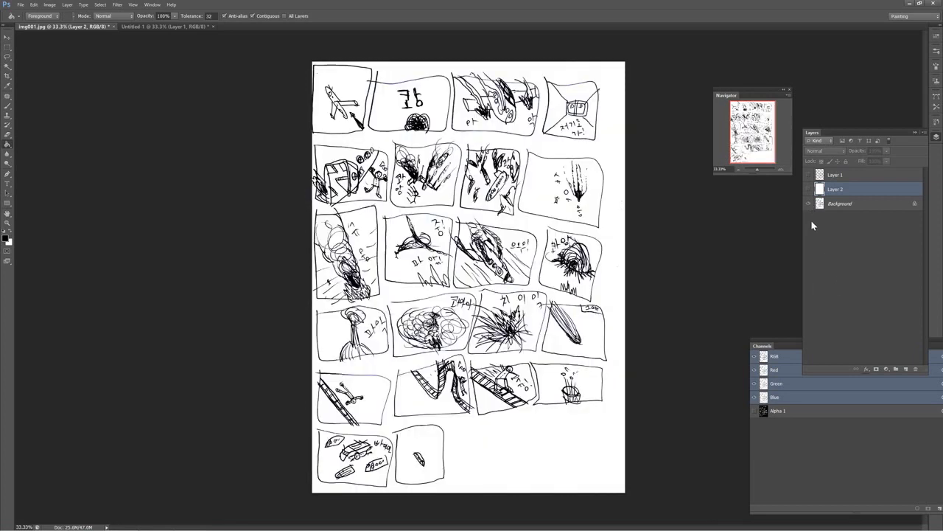
click(810, 204)
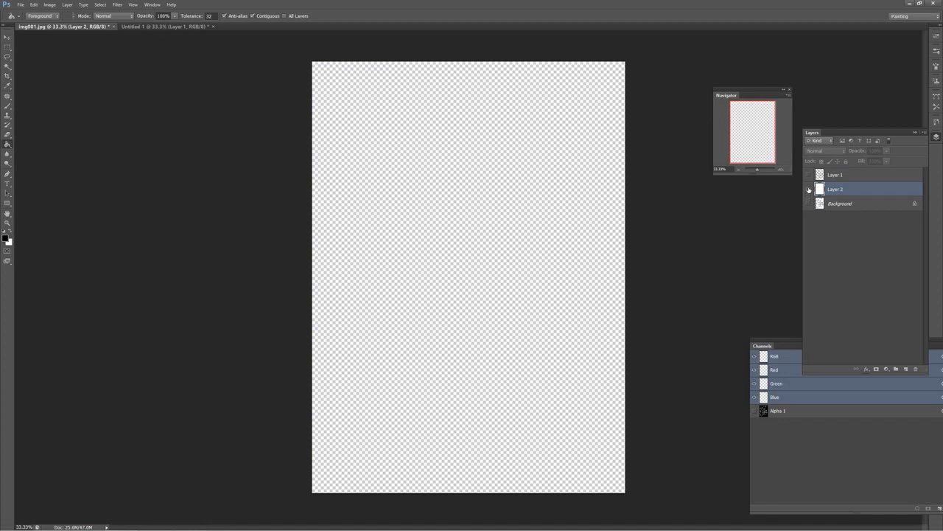
click(809, 174)
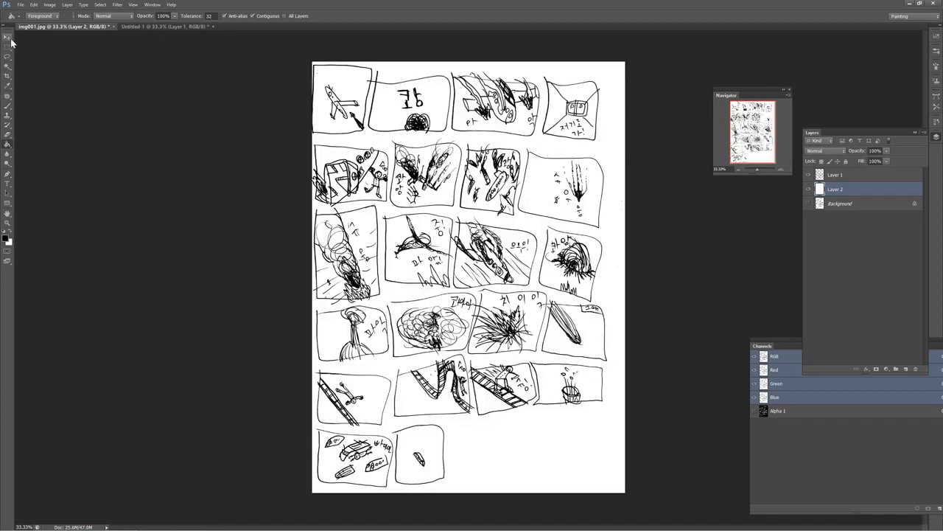
Rename Layer 1 as line and Layer 2 as color.
click(9, 38)
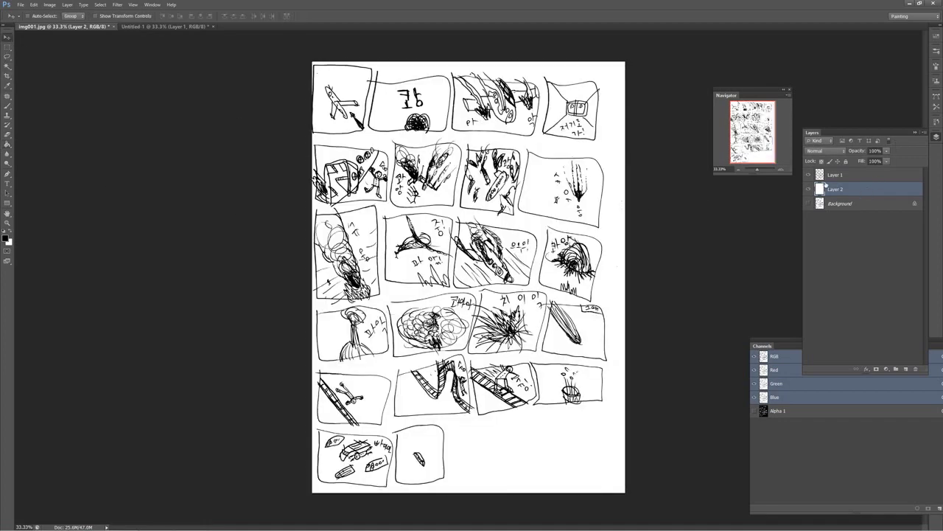
click(836, 176)
double_click(839, 176)
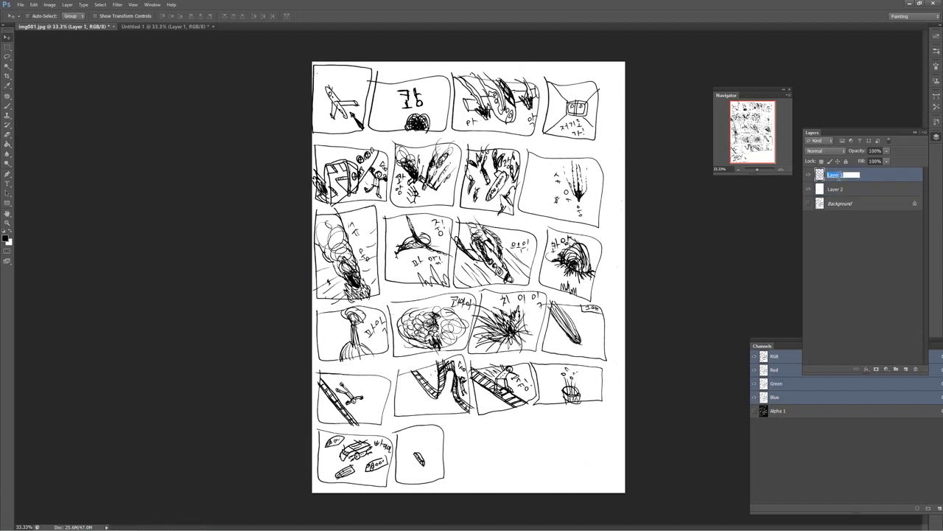
key(BackSpace)
click(837, 190)
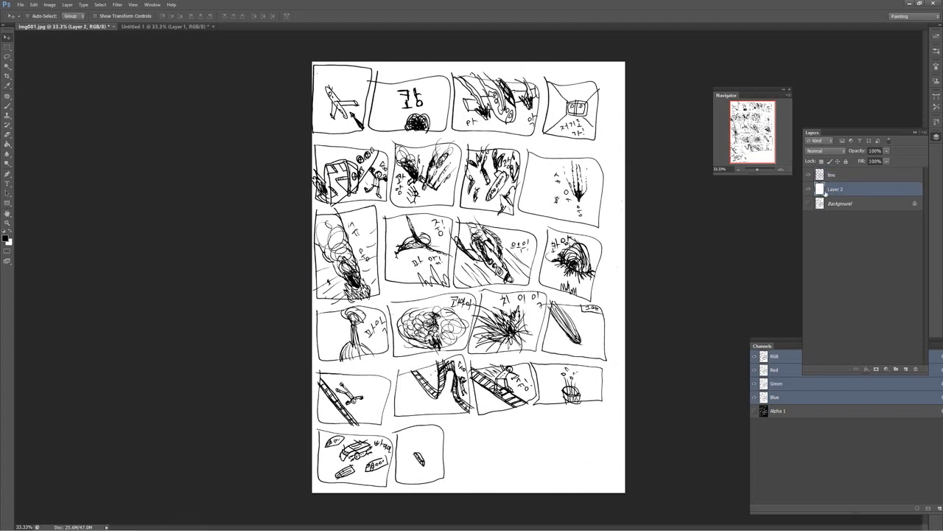
double_click(833, 189)
text(color)
key(Return)
Try moving the color layer on its own beneath the line art, and undo the move.
click(833, 174)
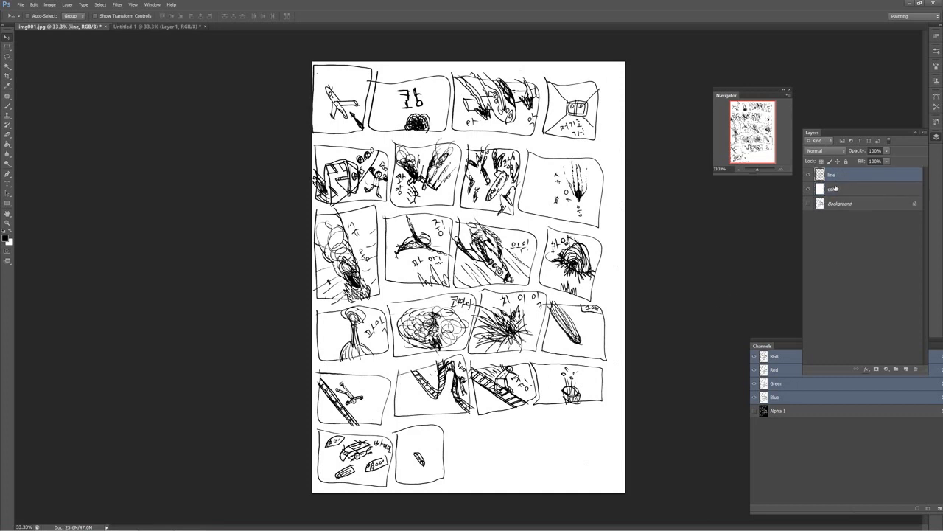
click(836, 182)
click(836, 179)
click(834, 190)
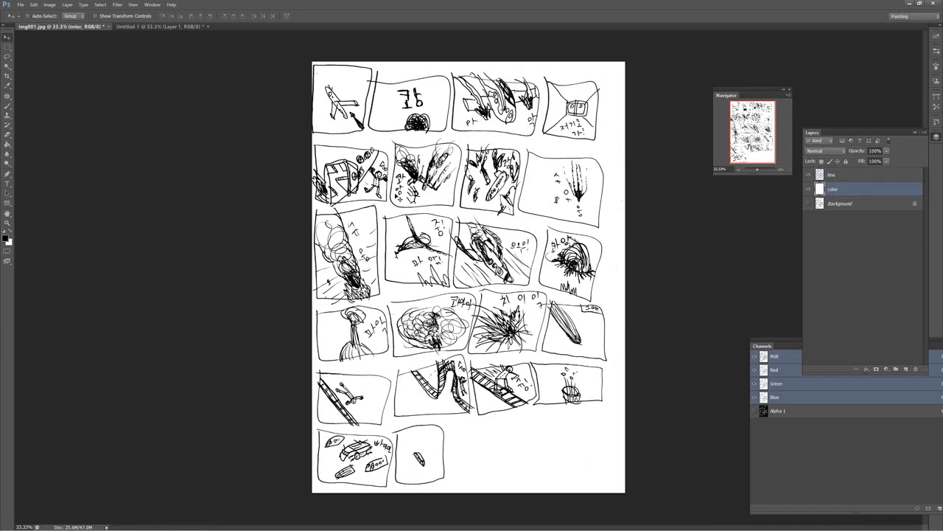
drag(372, 168, 432, 227)
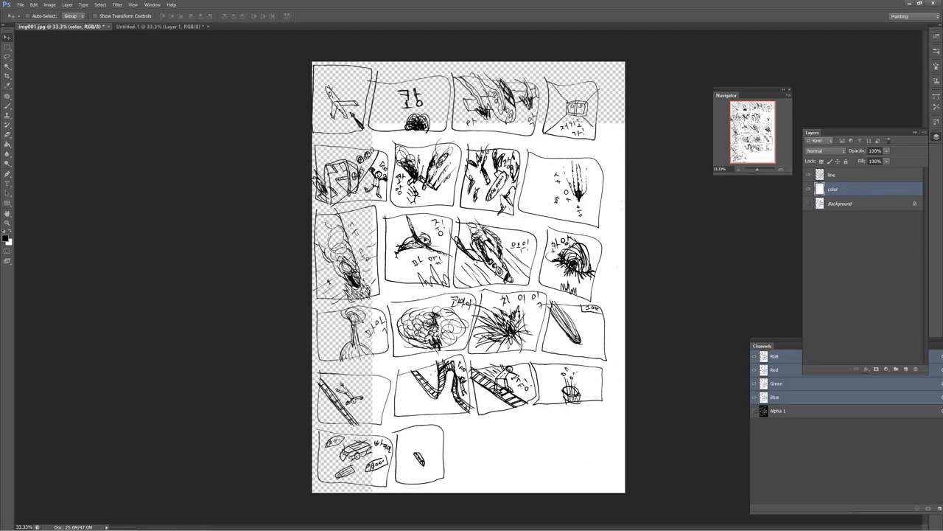
key(ctrl+z)
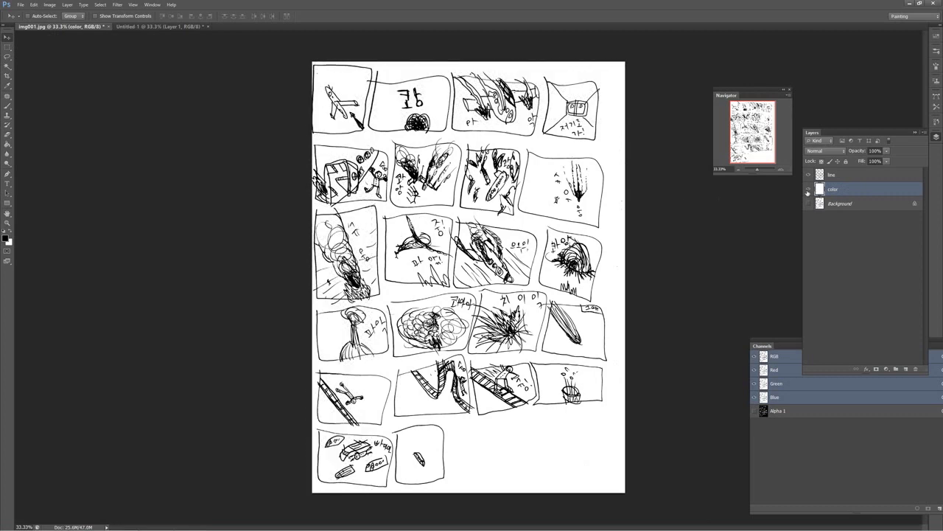
Lock the color layer's position and shift the line layer slightly to the right over it.
click(809, 190)
click(808, 191)
click(840, 160)
click(845, 174)
mouse_move(505, 162)
mouse_down()
mouse_move(528, 194)
mouse_move(592, 215)
mouse_move(423, 137)
mouse_move(357, 255)
mouse_move(497, 158)
mouse_move(490, 147)
mouse_up()
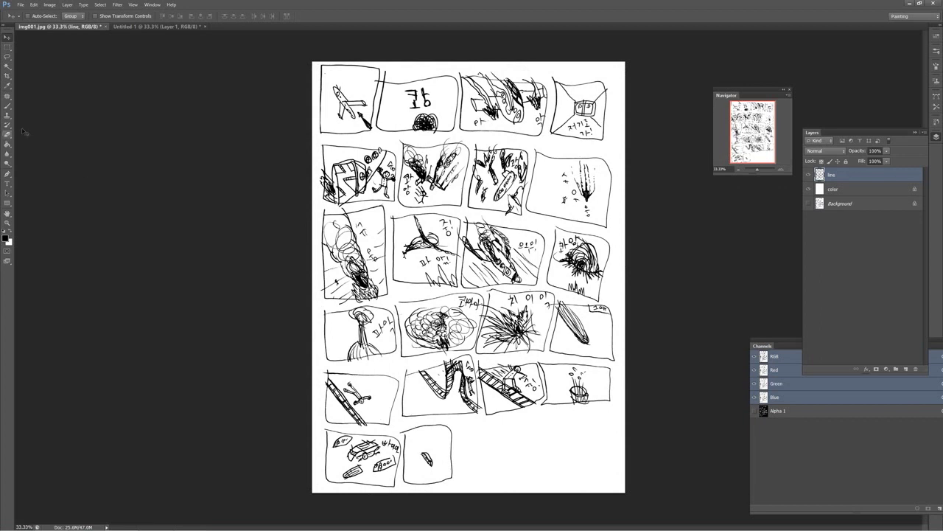
Lasso the last panel in the bottom row of the line layer, move it to the right, and deselect it.
click(8, 56)
click(39, 58)
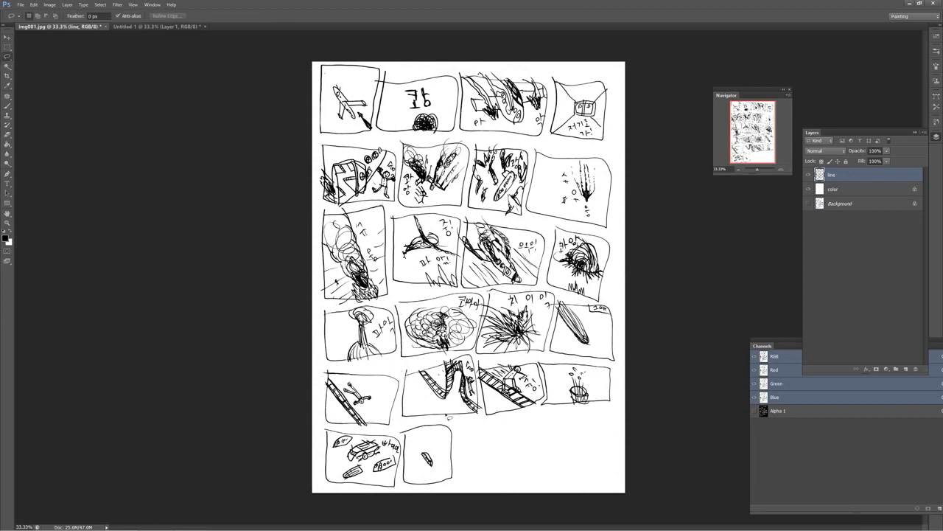
mouse_move(470, 436)
mouse_down()
mouse_move(446, 426)
mouse_move(399, 432)
mouse_up()
mouse_move(416, 495)
mouse_down()
mouse_move(450, 486)
mouse_move(471, 434)
mouse_move(433, 439)
mouse_up()
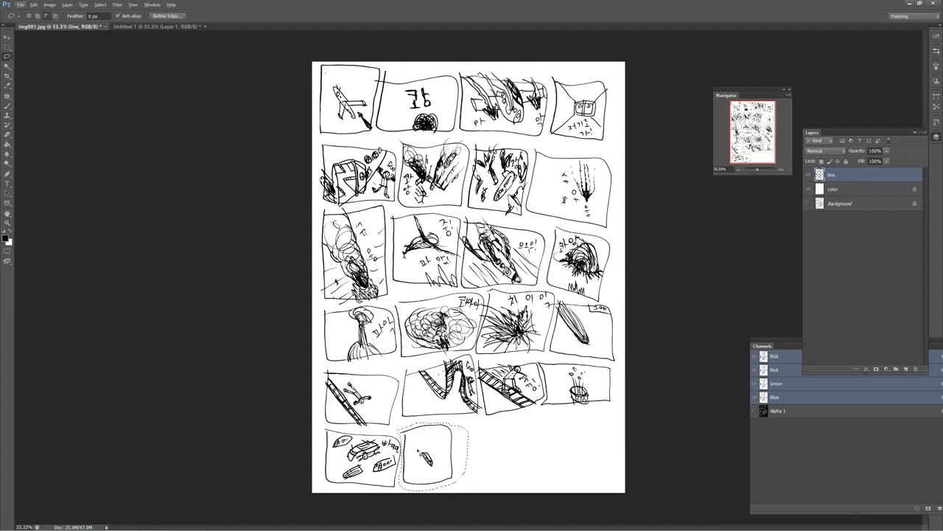
click(8, 36)
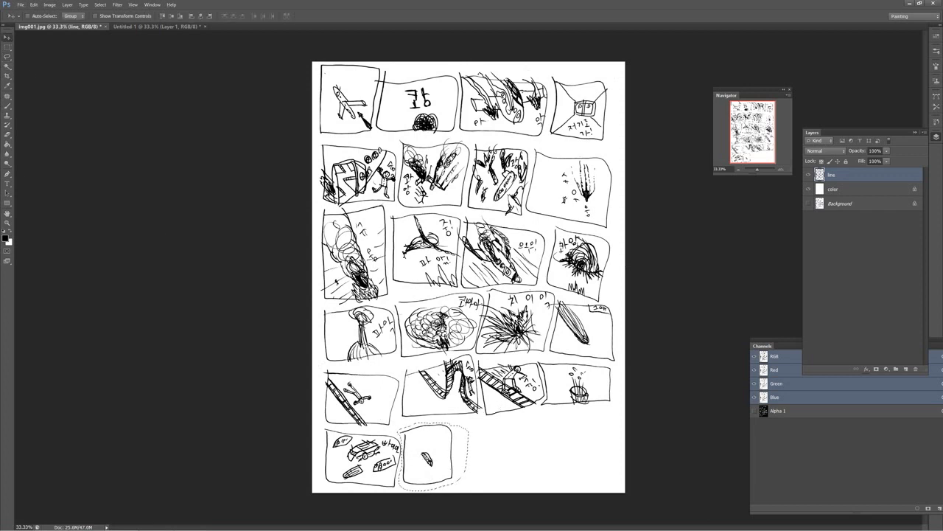
mouse_move(433, 458)
mouse_down()
mouse_move(562, 452)
mouse_move(461, 449)
mouse_move(464, 462)
mouse_move(446, 462)
mouse_move(507, 464)
mouse_up()
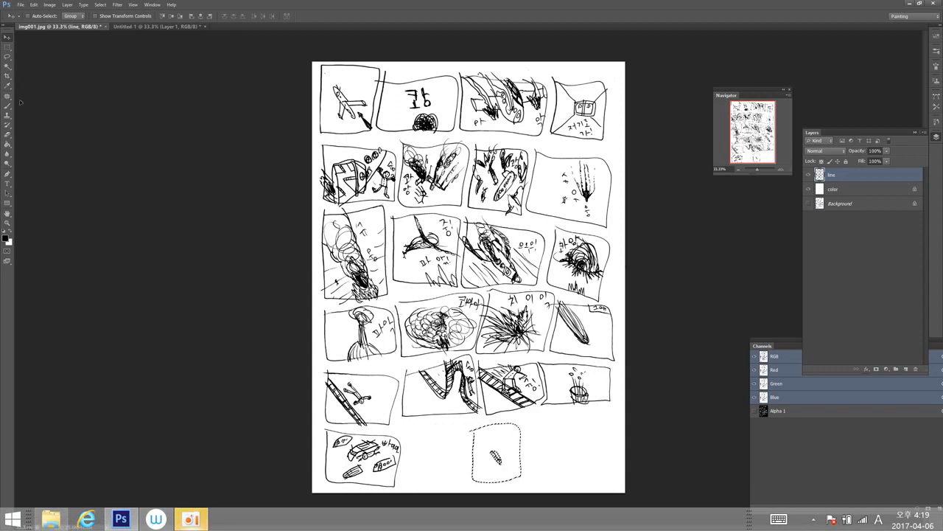
key(ctrl+d)
Lasso the small vehicle inside the moved panel and arrange three copies of it diagonally within the frame.
click(7, 56)
key(ctrl+plus)
key(ctrl+plus)
key(ctrl+plus)
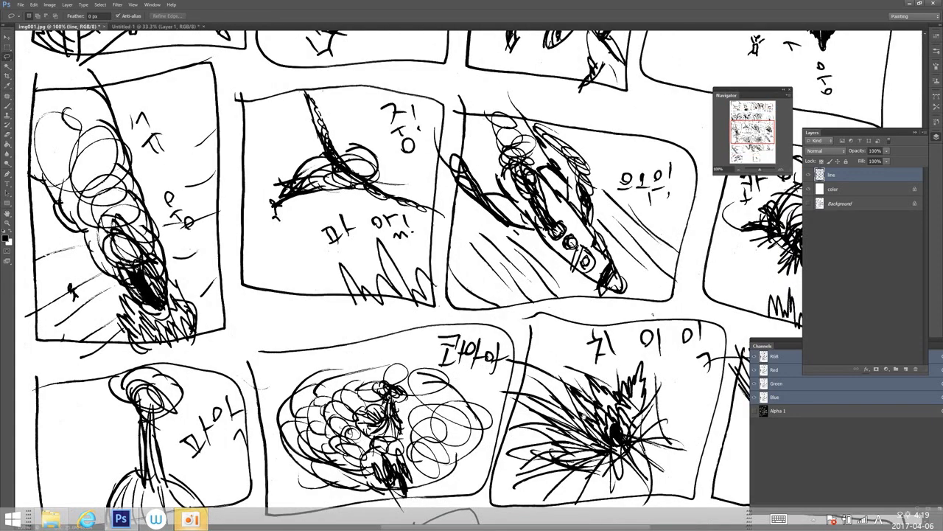
scroll(652, 314, down, 10)
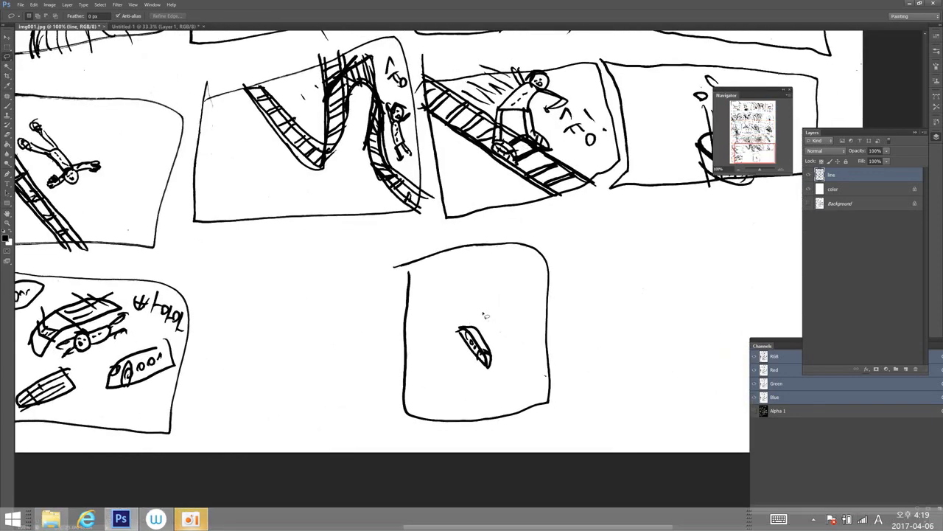
mouse_move(485, 315)
mouse_down()
mouse_move(459, 304)
mouse_move(433, 322)
mouse_move(460, 372)
mouse_move(477, 377)
mouse_move(517, 352)
mouse_move(510, 315)
mouse_move(476, 306)
mouse_up()
click(8, 37)
mouse_move(487, 351)
mouse_down()
mouse_move(485, 316)
mouse_move(519, 279)
mouse_move(528, 373)
mouse_move(468, 382)
mouse_up()
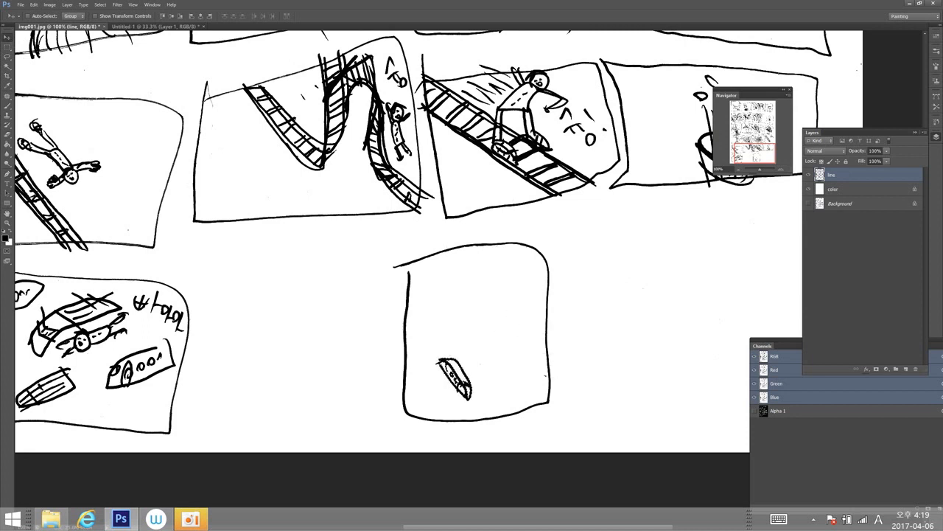
drag(460, 359, 509, 274)
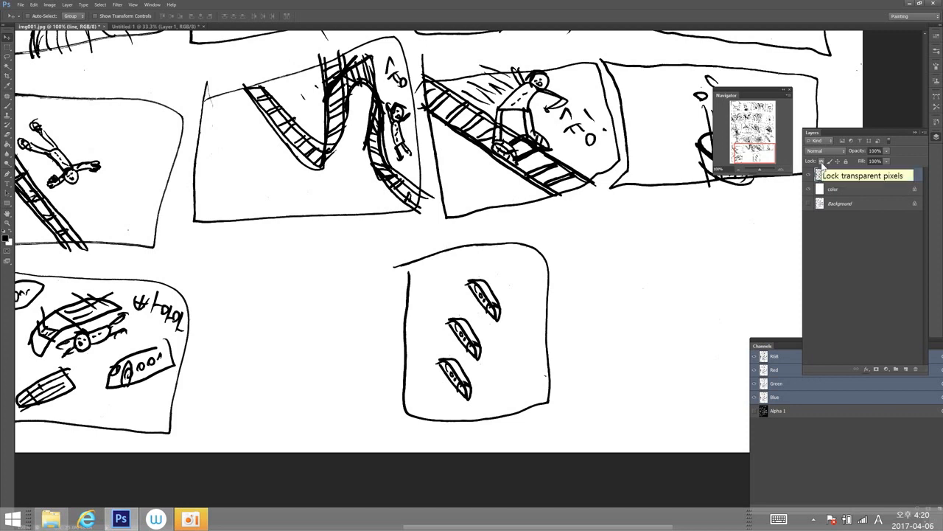
Lock the line layer's transparent pixels and brush pure red (R 255, G 0, B 0) over the three vehicles' lines.
click(6, 238)
text(255)
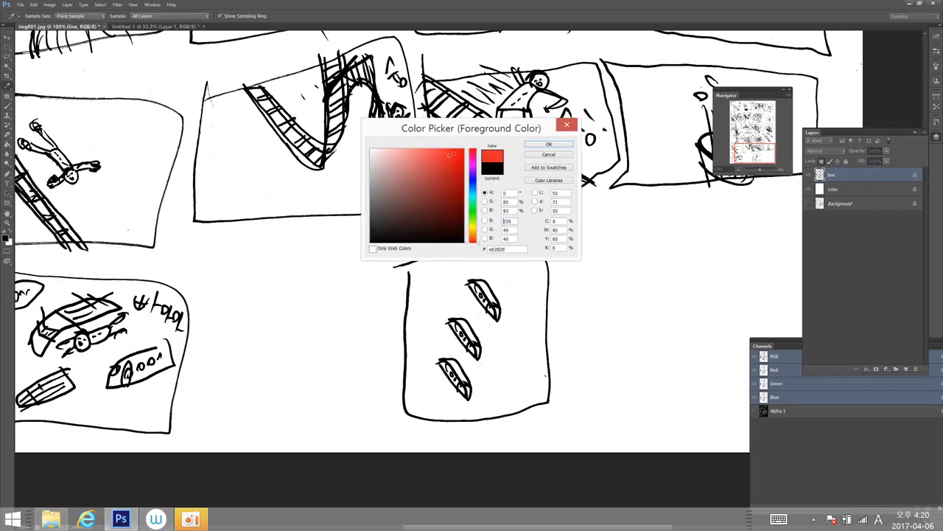
click(545, 145)
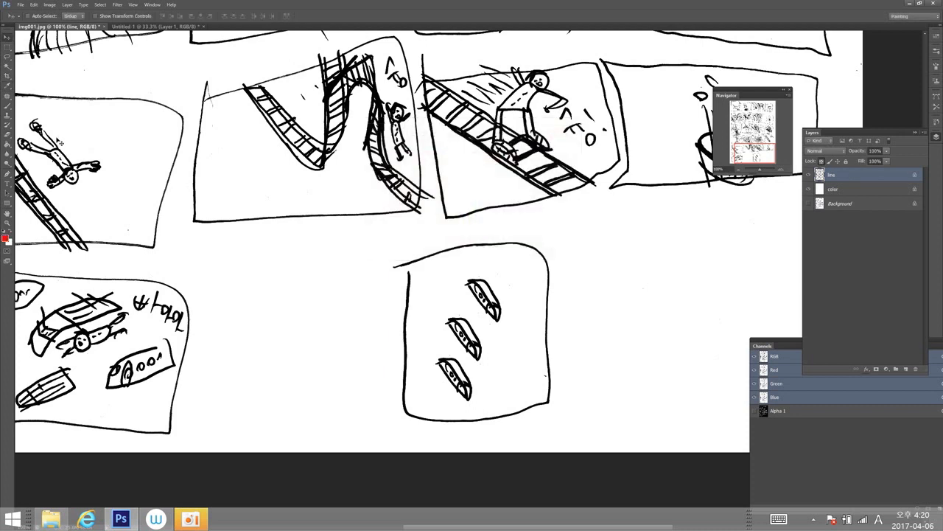
click(8, 106)
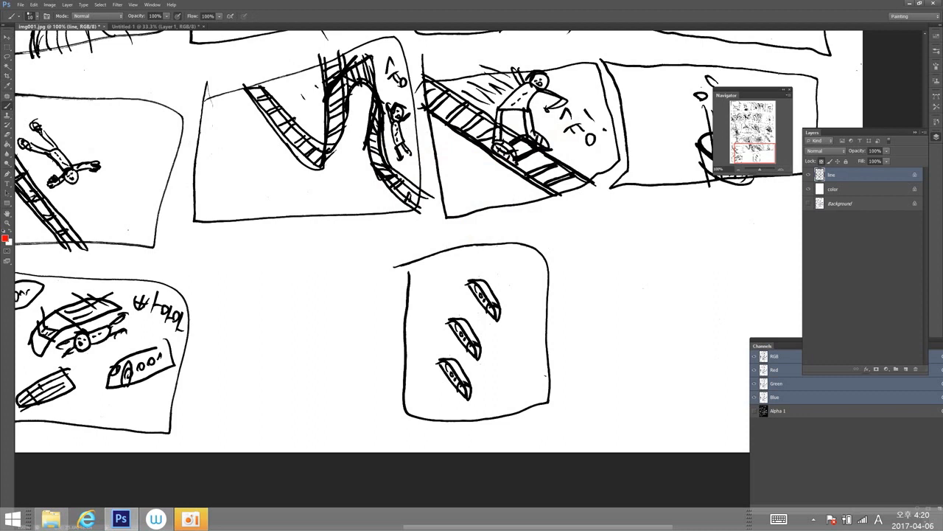
mouse_move(468, 280)
mouse_down()
mouse_move(500, 289)
mouse_move(483, 277)
mouse_move(512, 315)
mouse_move(479, 357)
mouse_up()
mouse_move(439, 359)
mouse_down()
mouse_move(460, 372)
mouse_move(465, 394)
mouse_up()
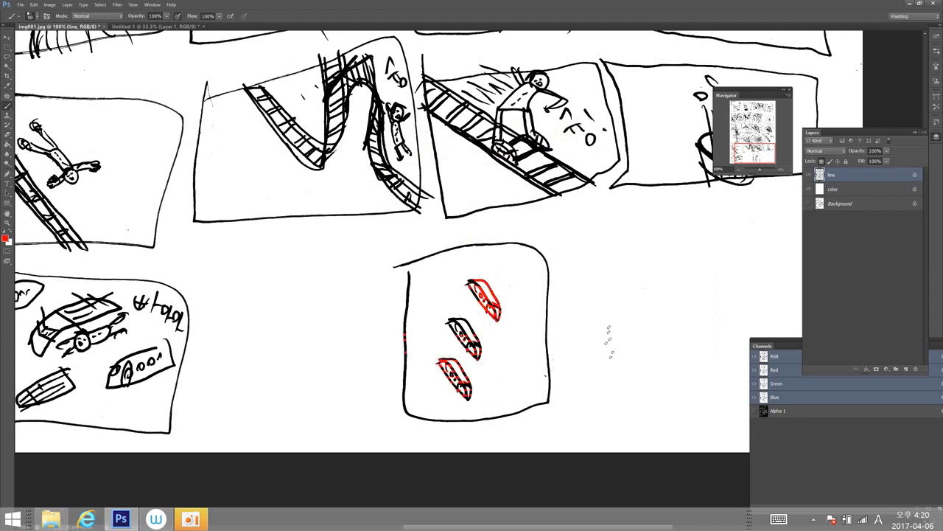
Paint a blue (0600ff) area behind the three vehicles on the color layer with a soft round brush.
click(863, 190)
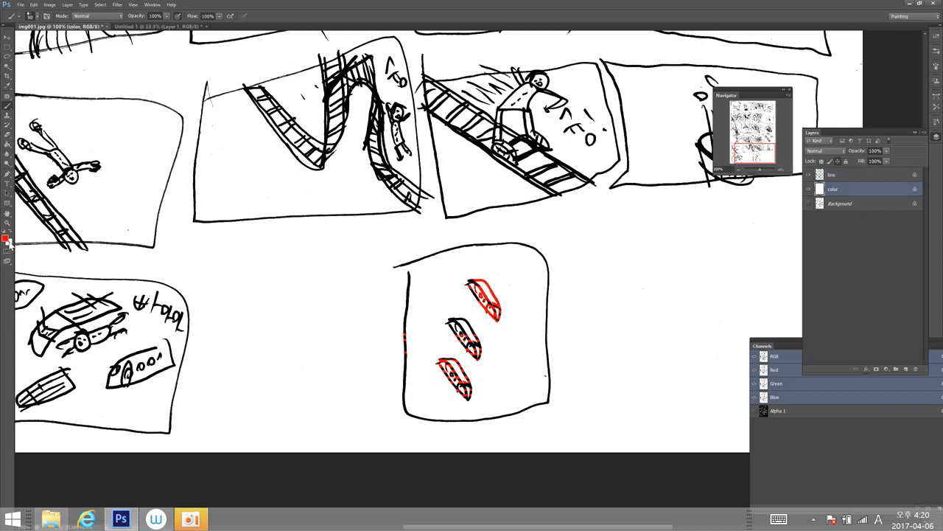
click(6, 238)
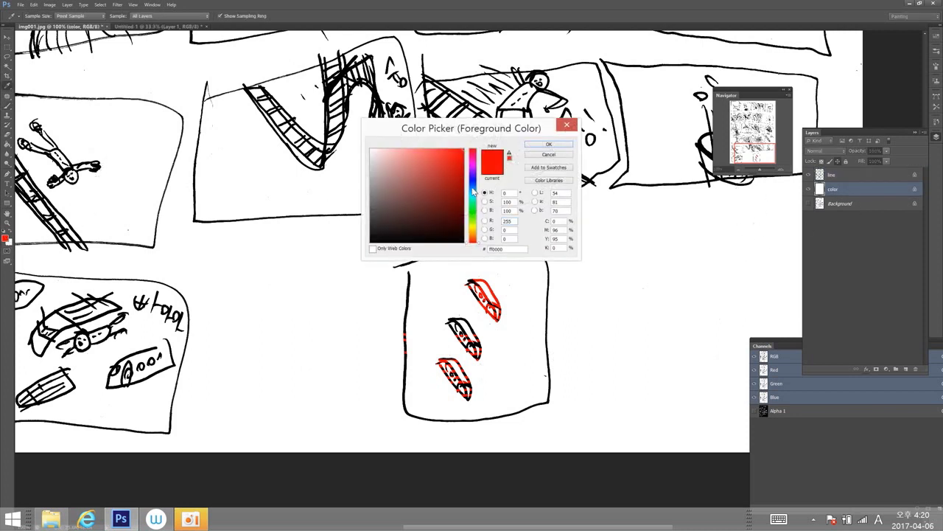
click(474, 179)
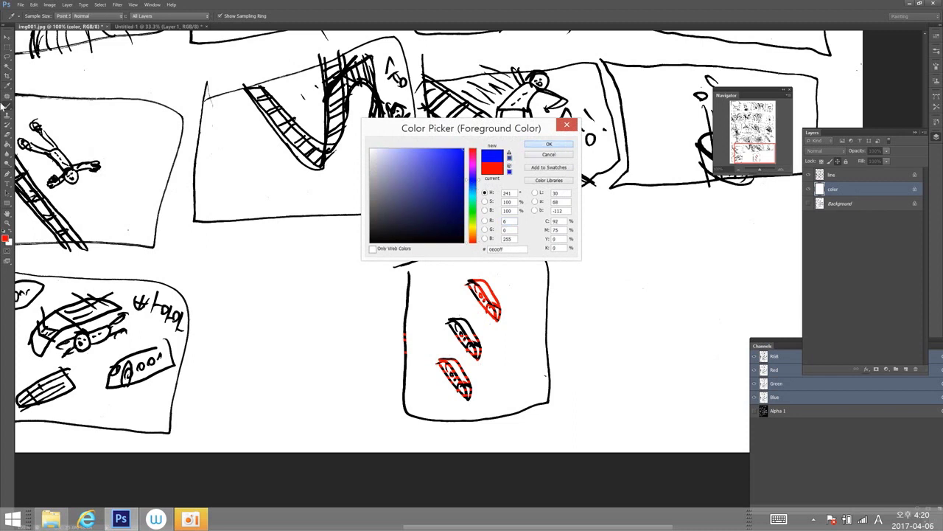
key(Return)
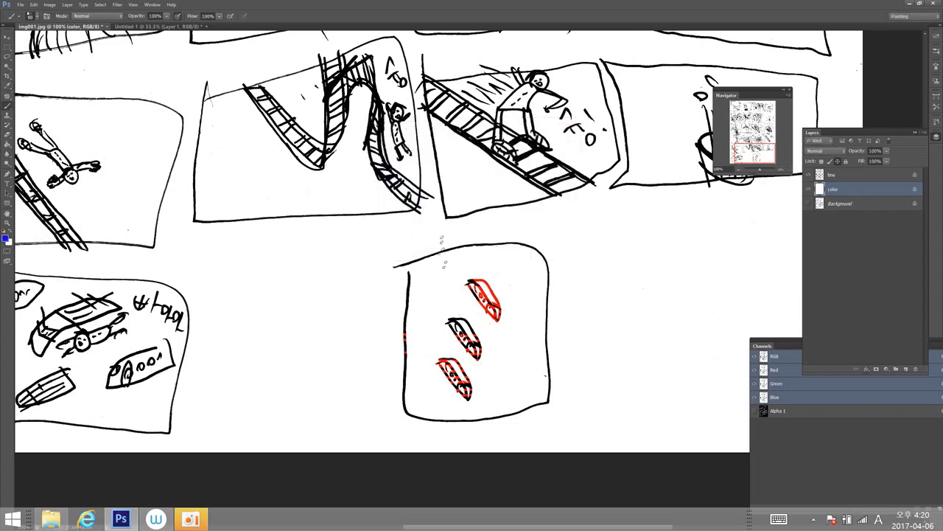
click(37, 17)
click(52, 91)
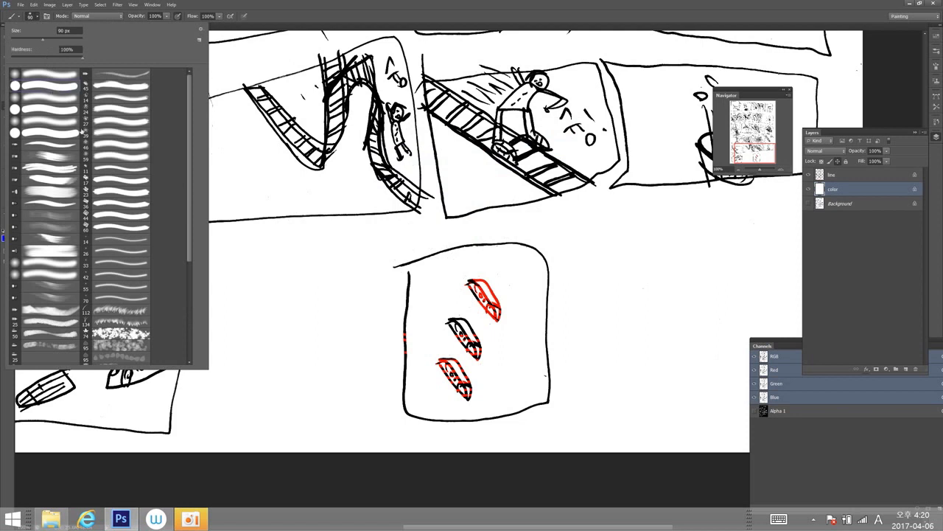
double_click(57, 79)
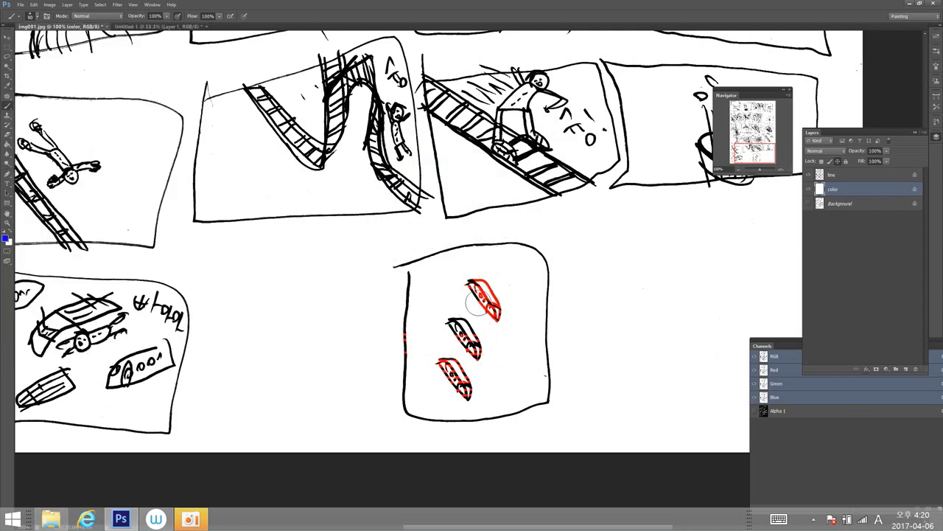
mouse_move(478, 299)
mouse_down()
mouse_move(472, 313)
mouse_move(490, 353)
mouse_move(496, 296)
mouse_move(451, 293)
mouse_move(467, 283)
mouse_up()
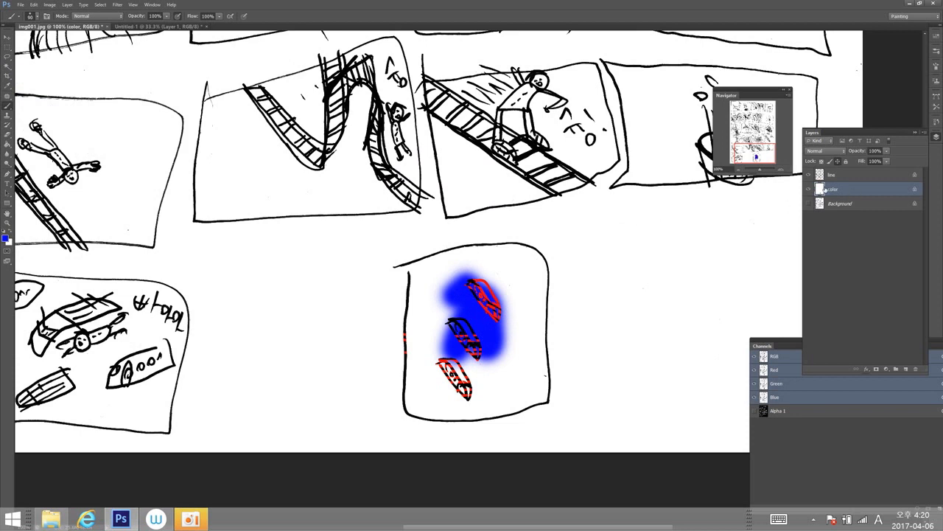
mouse_move(524, 271)
mouse_down()
mouse_move(436, 269)
mouse_move(480, 278)
mouse_move(472, 295)
mouse_move(522, 328)
mouse_move(481, 371)
mouse_move(500, 373)
mouse_move(465, 369)
mouse_move(503, 394)
mouse_move(450, 398)
mouse_up()
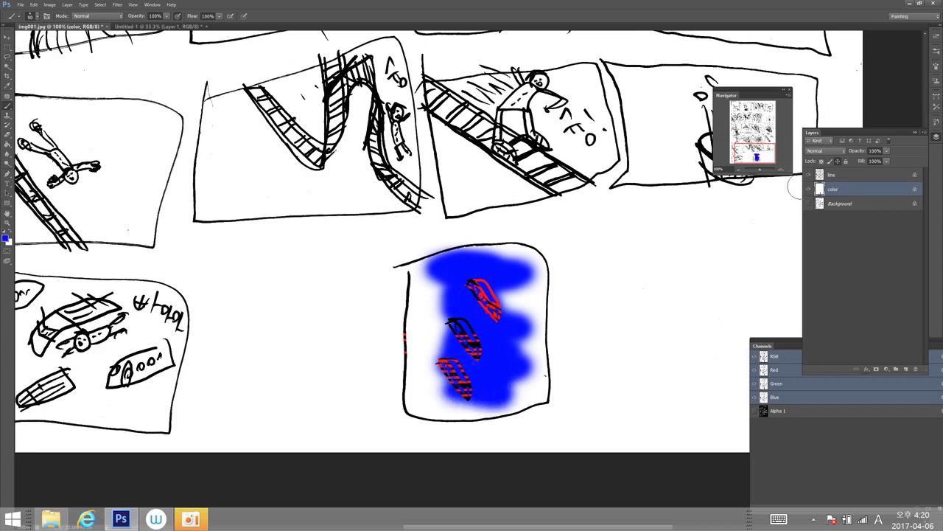
Hide and show the line layer to compare the blue paint with and without the line art.
click(809, 176)
click(808, 176)
key(ctrl+minus)
key(ctrl+minus)
key(ctrl+minus)
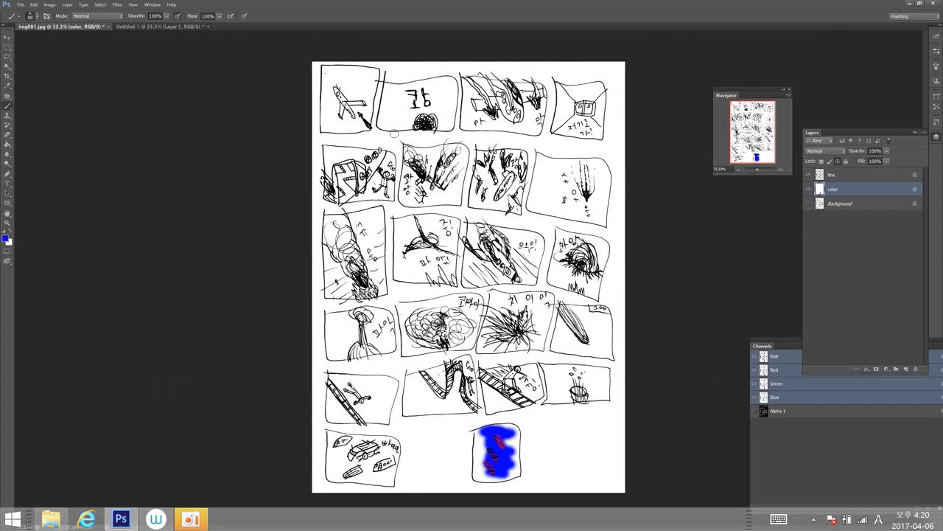
Try to move the position-locked color layer.
click(7, 37)
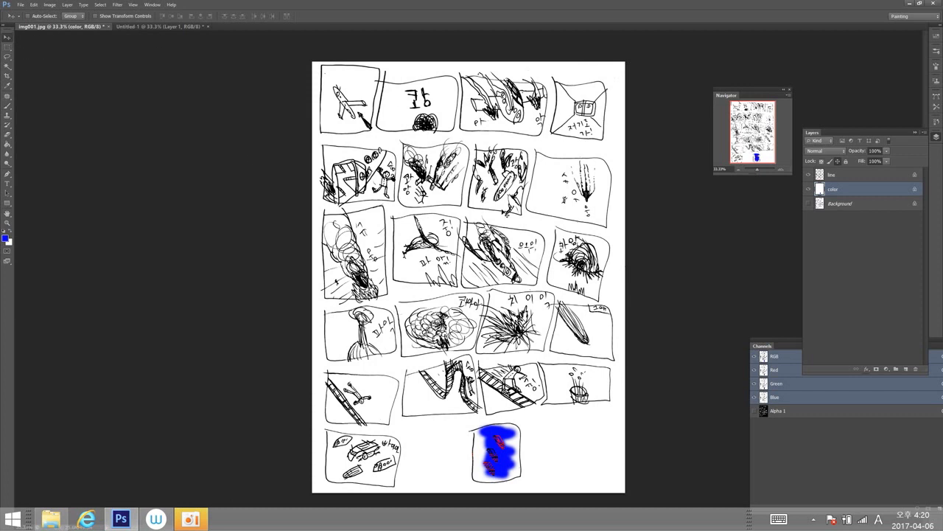
click(504, 204)
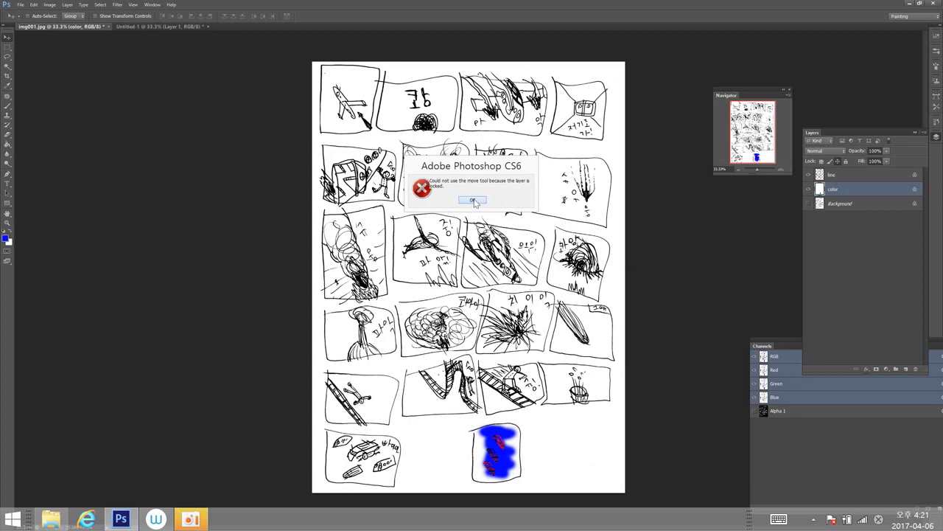
click(473, 200)
Duplicate the line layer three times with offsets, and show only the topmost copy, shifted up and to the right.
click(833, 175)
mouse_move(457, 219)
mouse_down()
mouse_move(501, 193)
mouse_move(413, 217)
mouse_move(468, 214)
mouse_move(523, 247)
mouse_move(491, 252)
mouse_move(507, 250)
mouse_move(472, 274)
mouse_move(486, 299)
mouse_move(483, 315)
mouse_up()
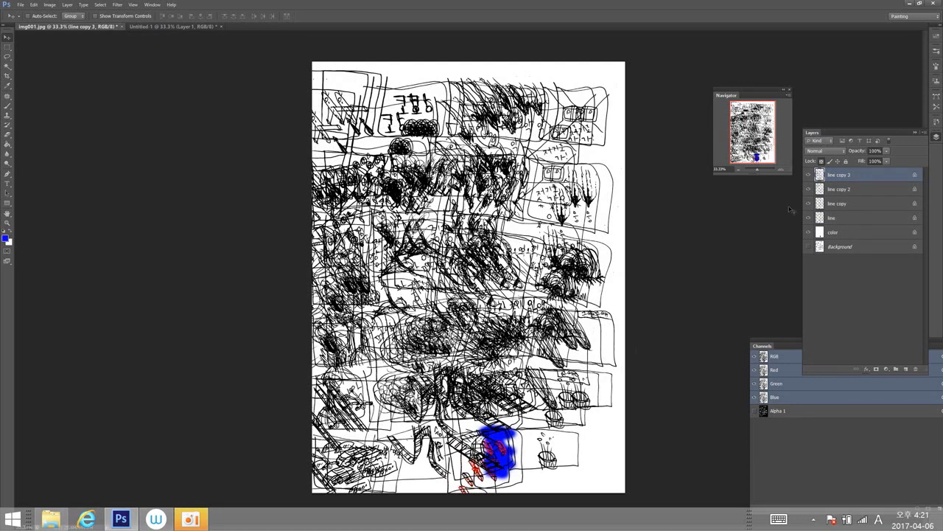
click(808, 231)
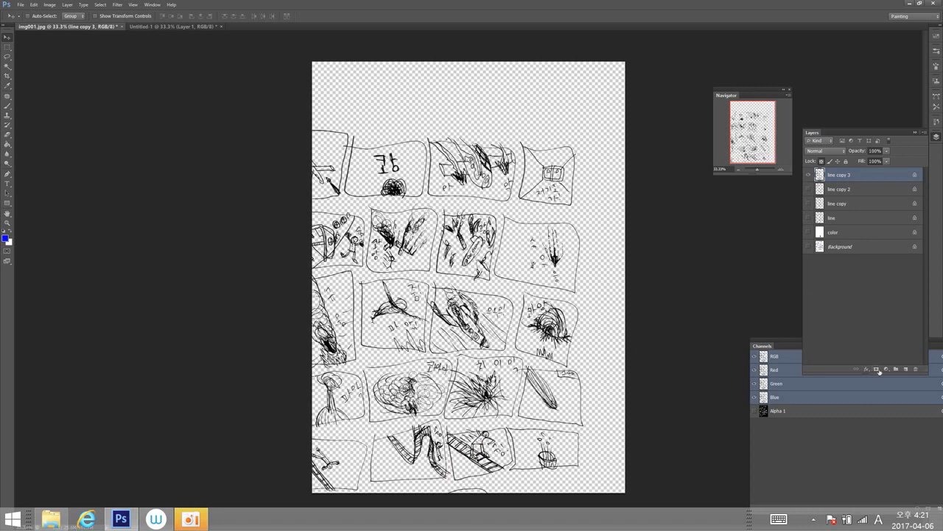
drag(439, 255, 483, 216)
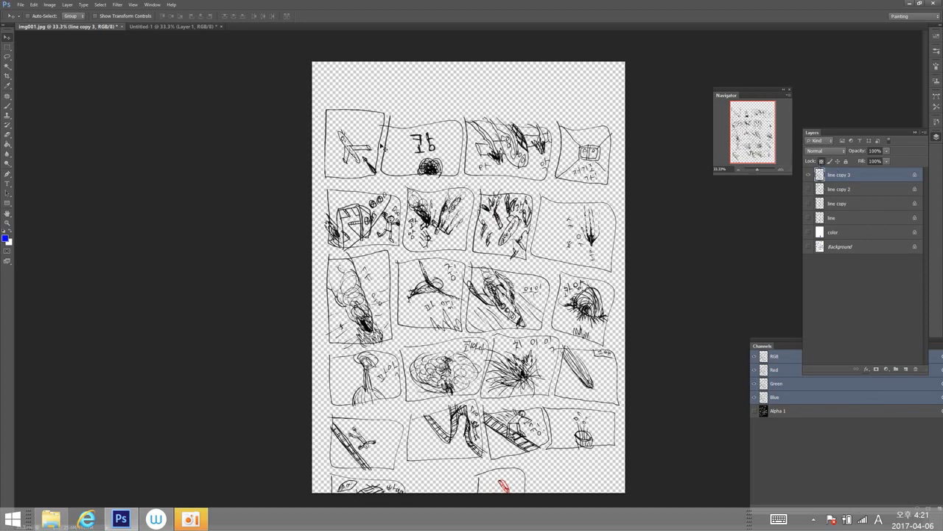
Set the foreground color to green (00ff78).
click(6, 238)
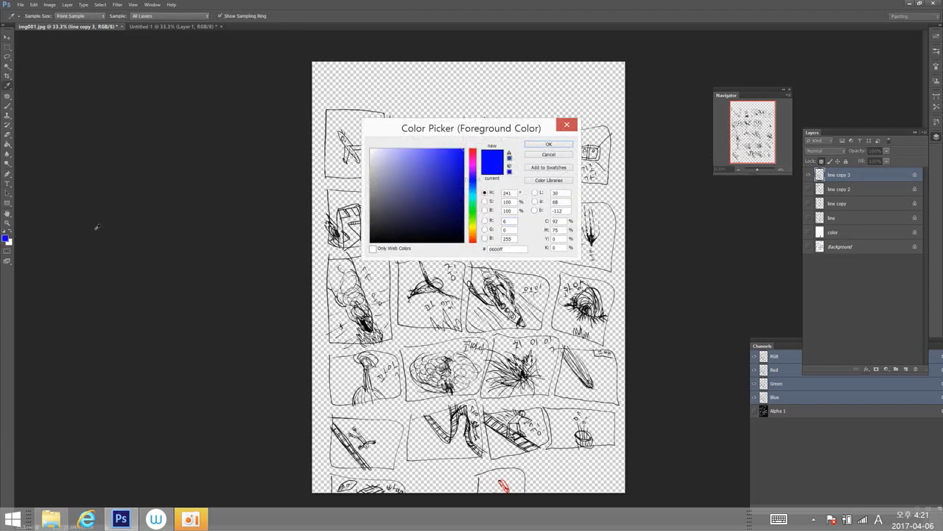
mouse_move(415, 226)
mouse_down()
mouse_move(406, 192)
mouse_move(427, 161)
mouse_move(472, 134)
mouse_up()
click(482, 203)
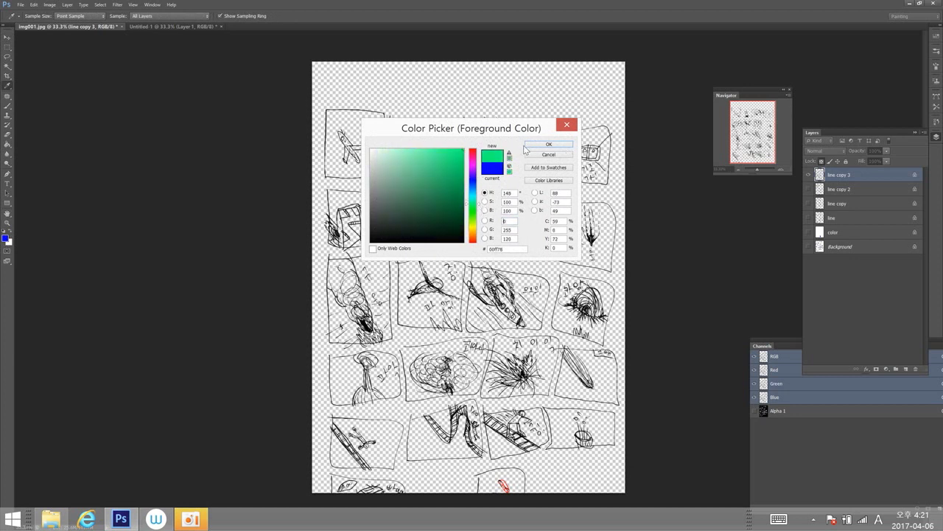
click(528, 145)
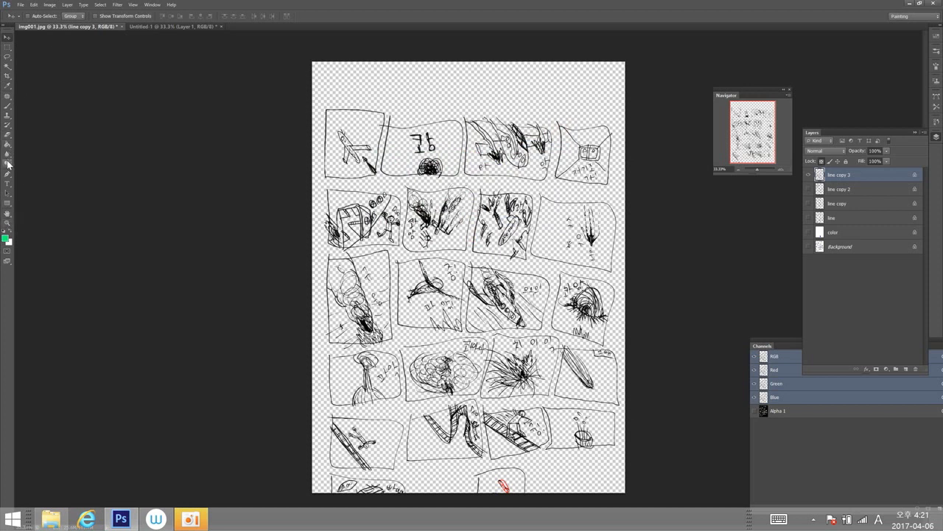
Paint over all the line art on the topmost line copy in green with a very large hard round brush at 100% hardness.
click(7, 110)
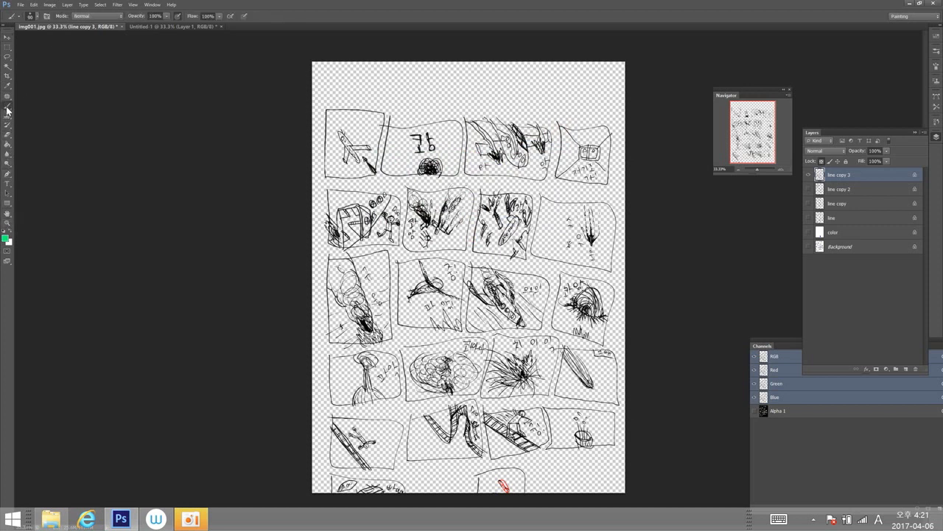
click(36, 16)
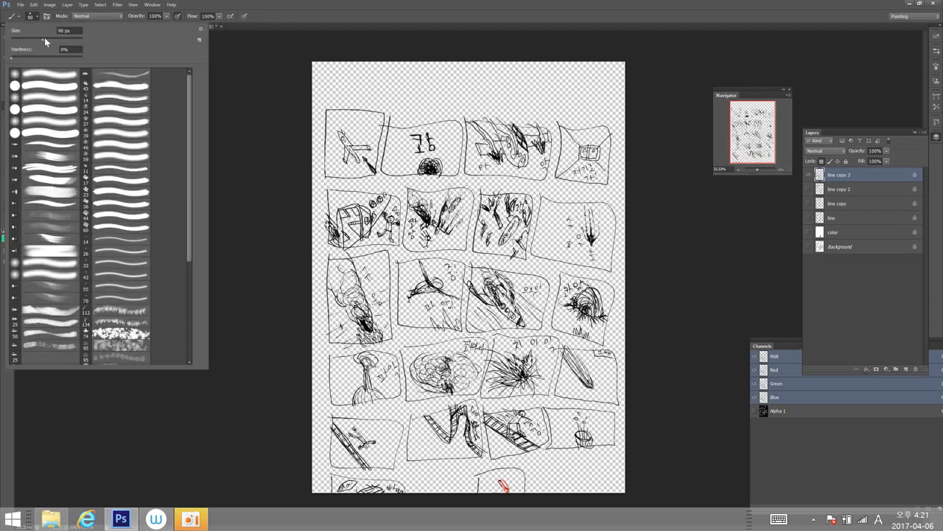
click(48, 110)
drag(63, 44, 63, 42)
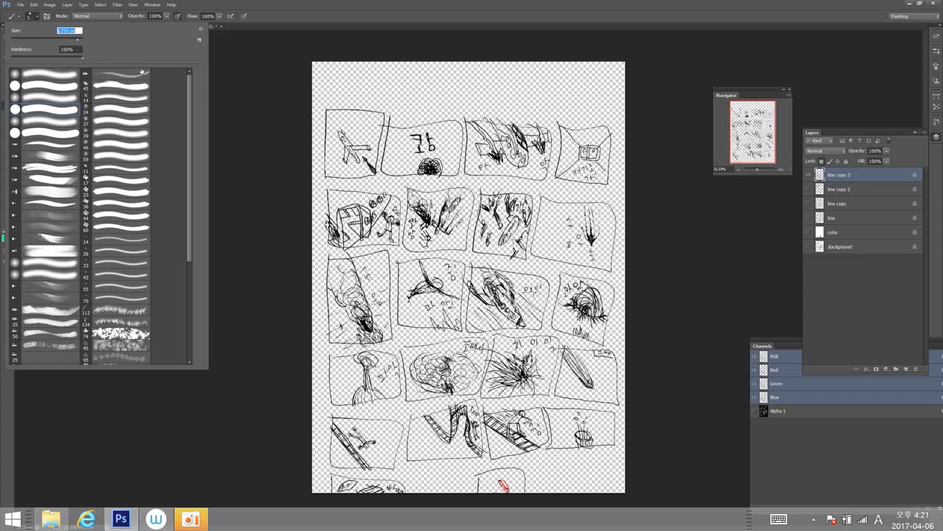
mouse_move(414, 84)
mouse_down()
mouse_move(395, 147)
mouse_move(607, 106)
mouse_move(387, 471)
mouse_move(611, 337)
mouse_move(580, 421)
mouse_move(589, 400)
mouse_move(619, 442)
mouse_move(560, 442)
mouse_move(617, 238)
mouse_up()
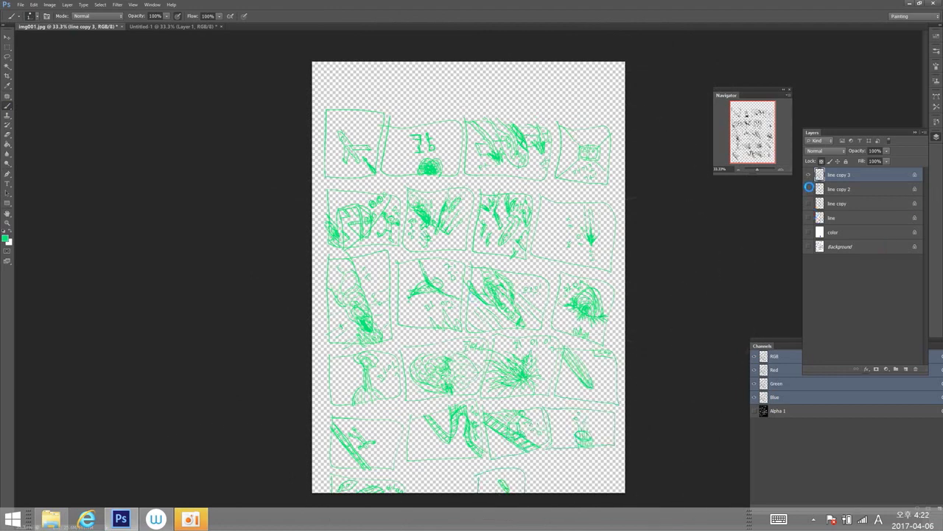
Show all the hidden layers and move the green line copy up so it overlaps the black line art.
click(810, 217)
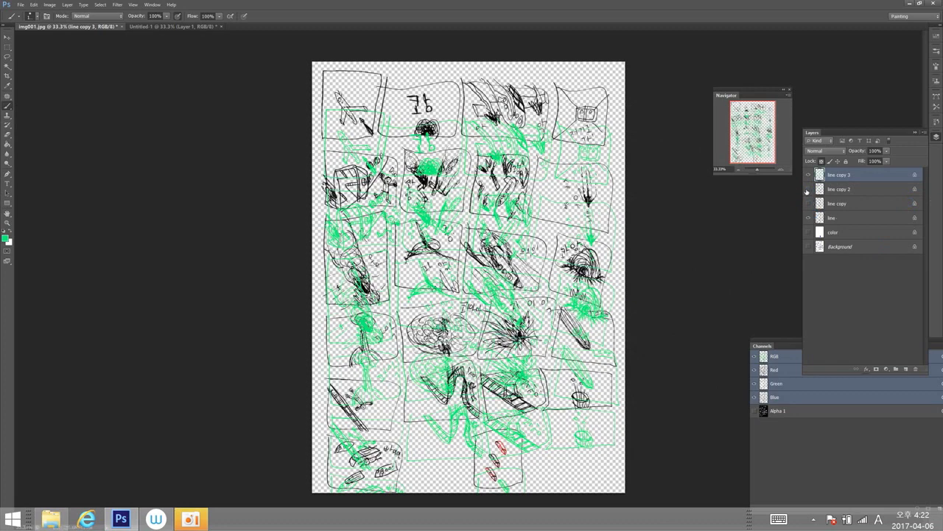
click(808, 203)
click(808, 232)
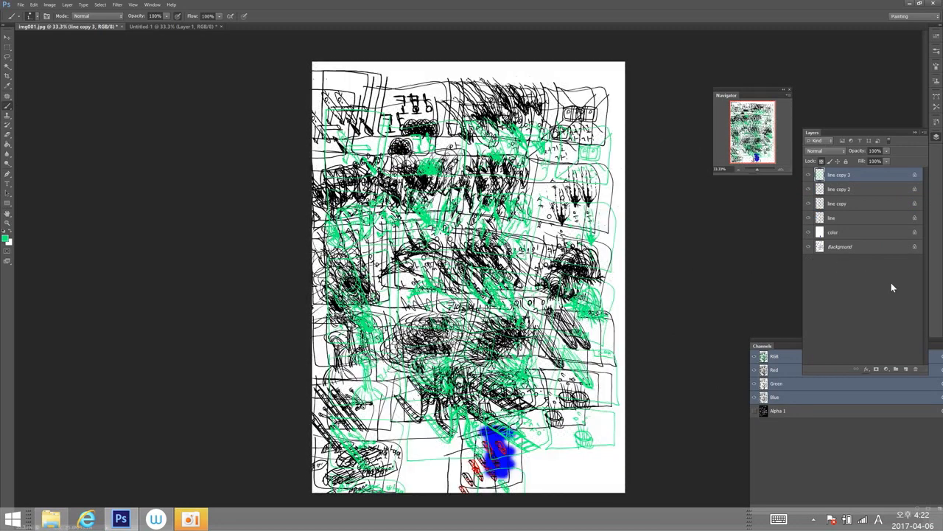
click(8, 37)
drag(471, 243, 493, 185)
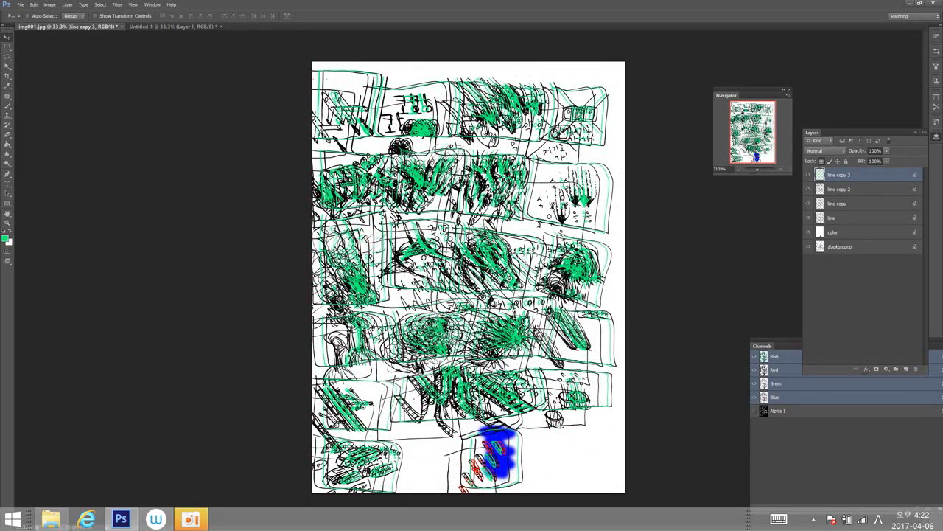